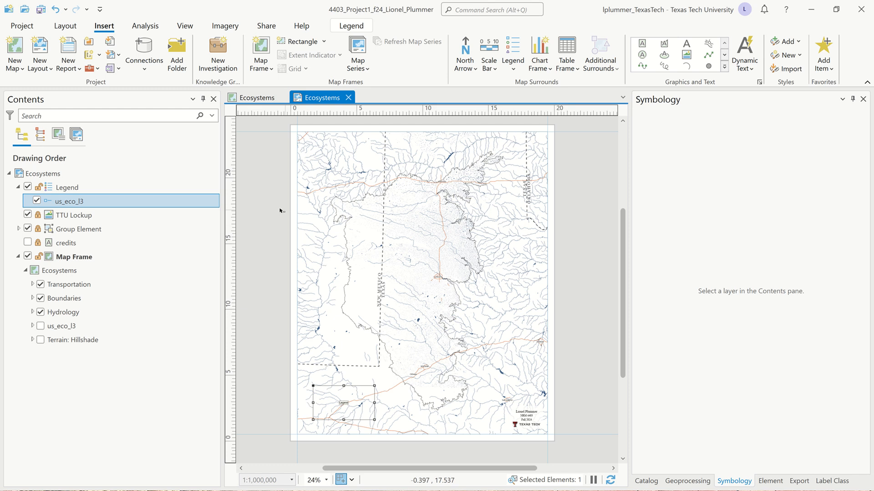
Step: Add a rectangle text box about 10 cm wide near the top-left corner of the layout page
left_click_drag(250, 230, 251, 230)
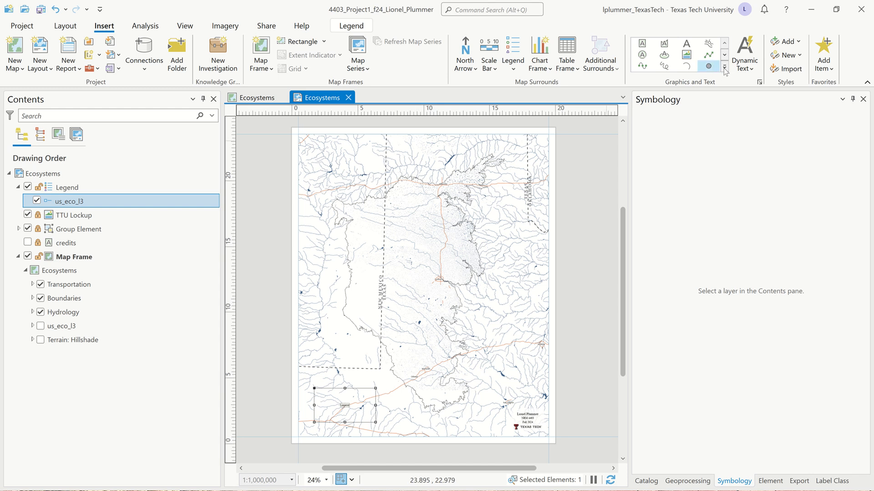
left_click(642, 44)
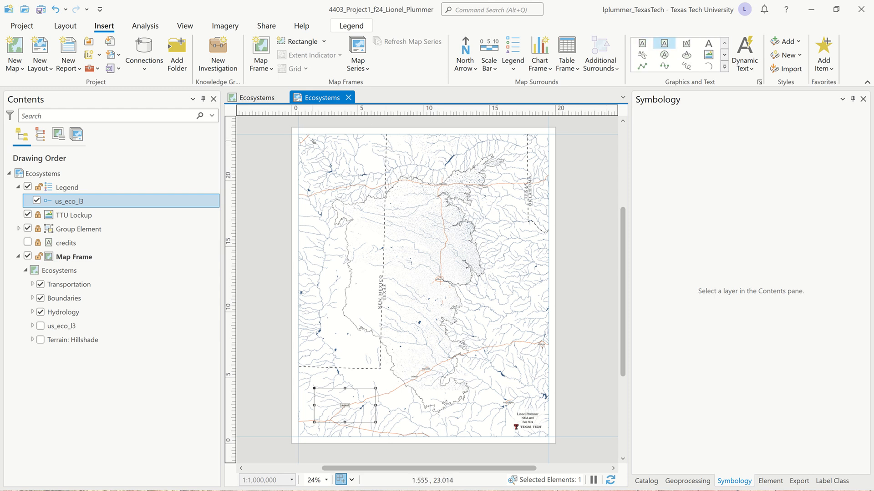
left_click_drag(311, 140, 445, 169)
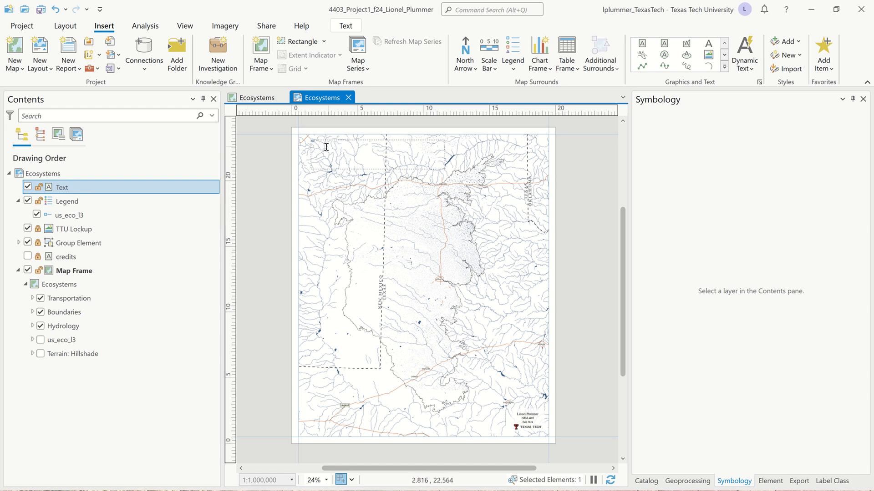
Step: Open the new text element's properties and expand its general options
double_click(49, 190)
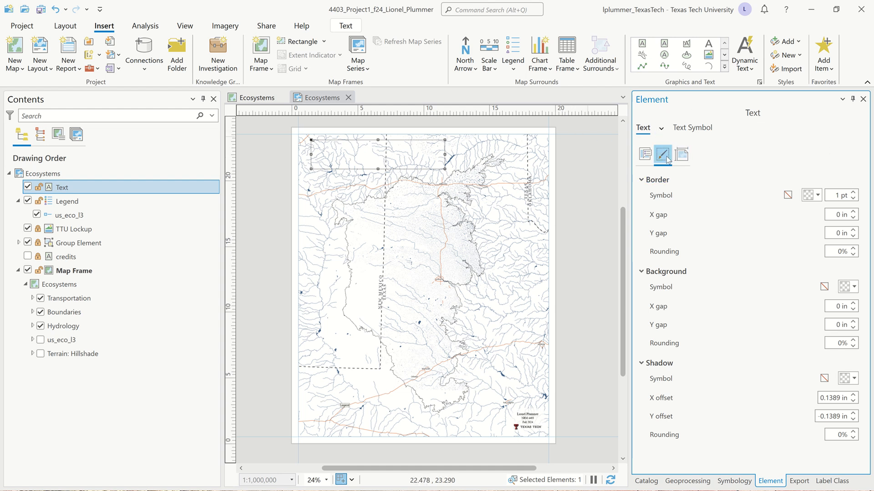
left_click(644, 155)
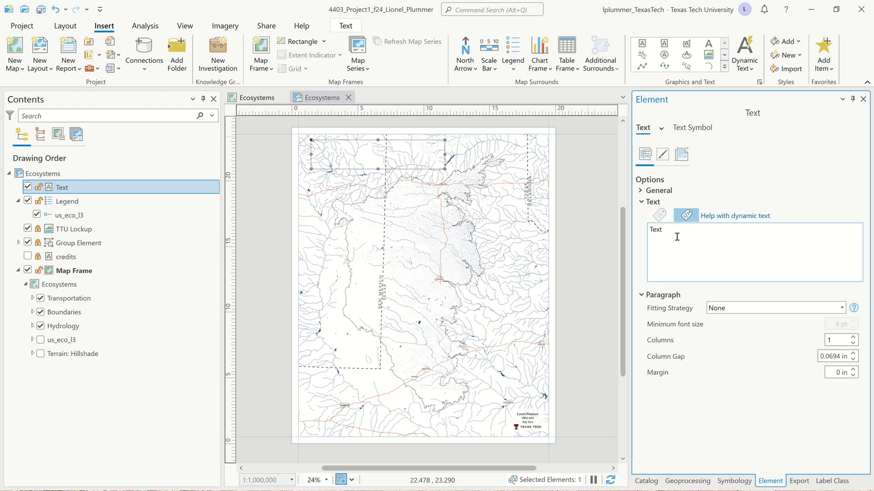
left_click(641, 192)
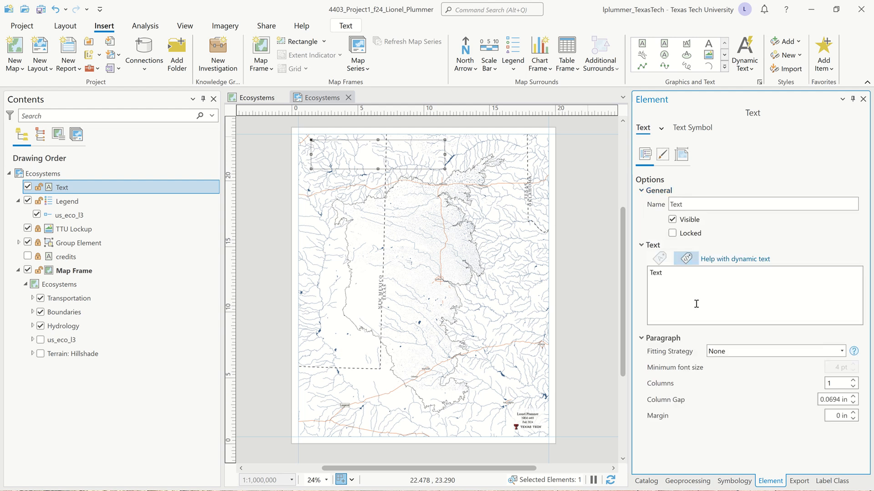
Step: Replace the placeholder text with "Level III Ecosystems on the Llano Estacado"
double_click(657, 273)
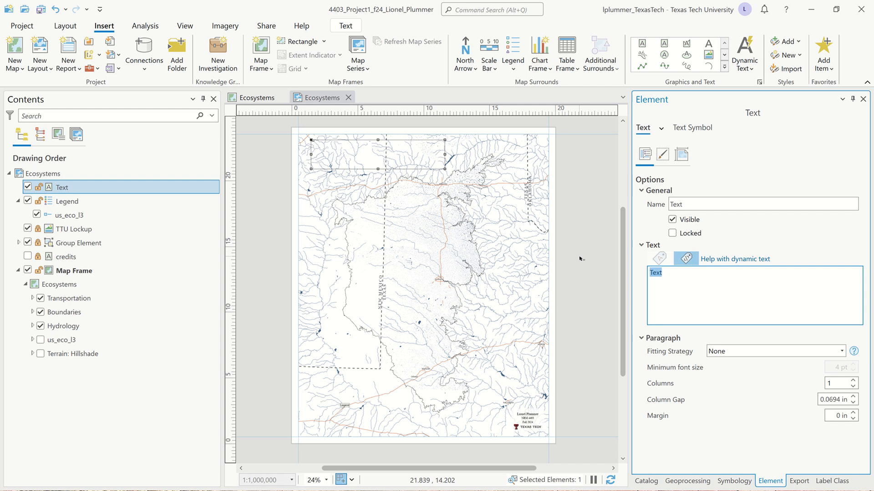
type("Level III Ecosystems on the L")
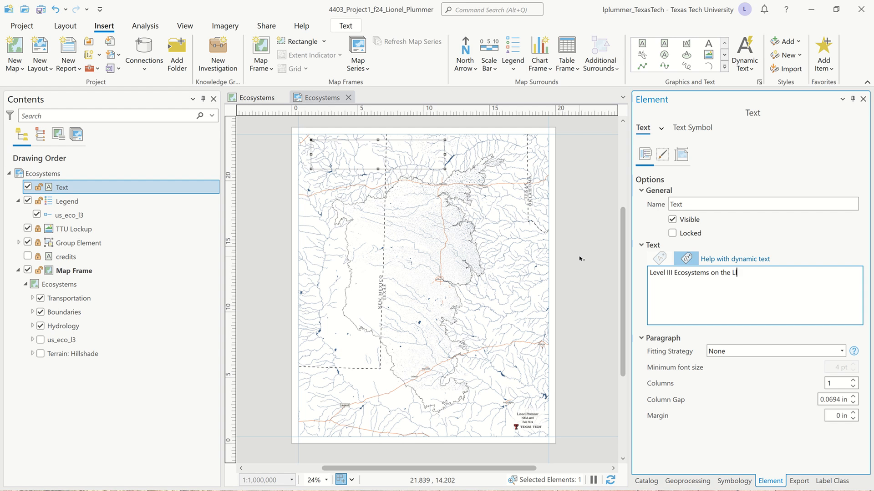
type("lano Estacado")
Step: Rename the text element as Title
left_click(696, 202)
key("BackSpace")
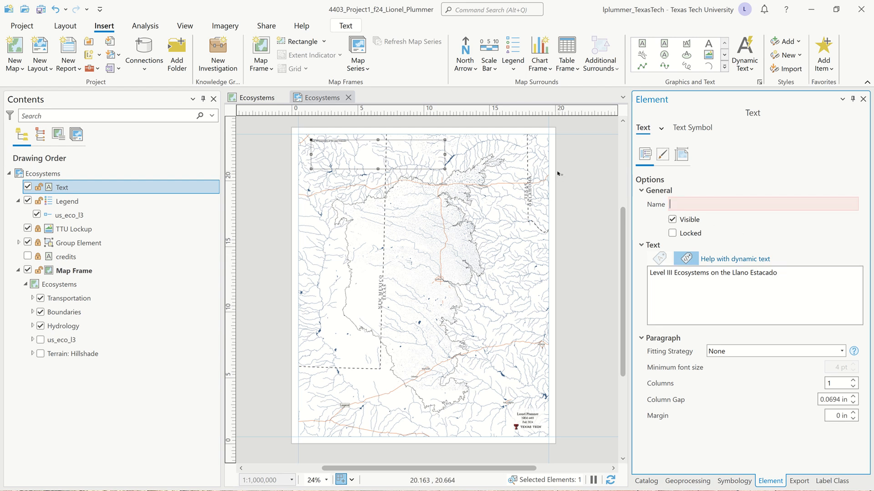
type("Title")
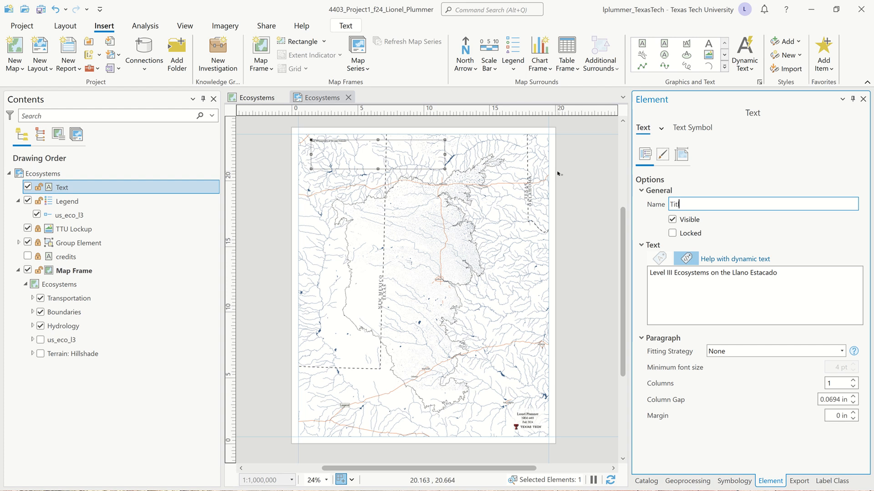
key("Return")
Step: Set the title's font to Century Gothic
left_click(843, 352)
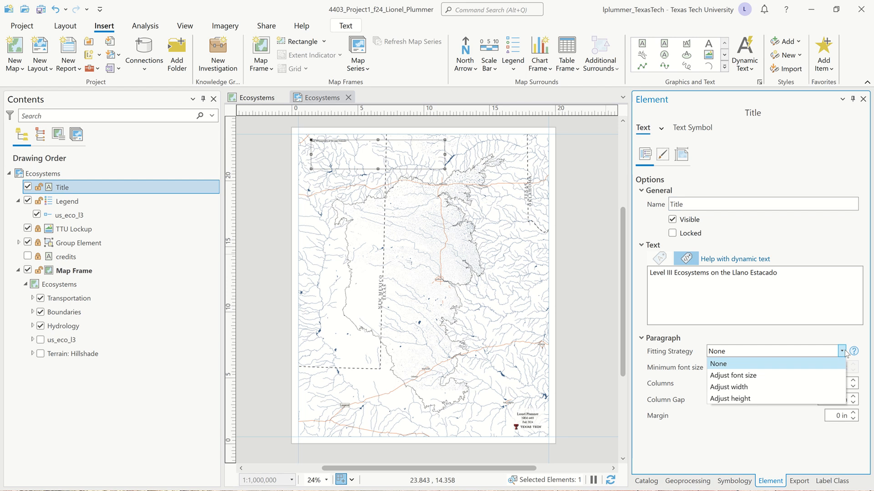
left_click(842, 353)
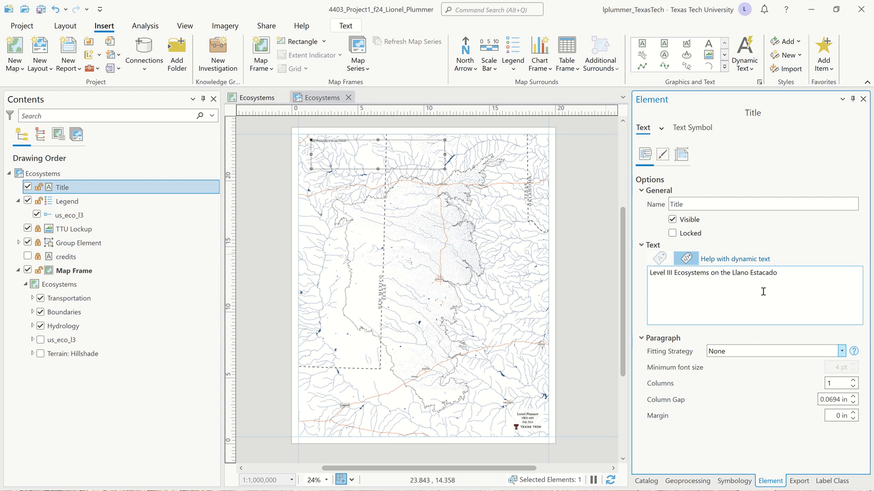
left_click(701, 129)
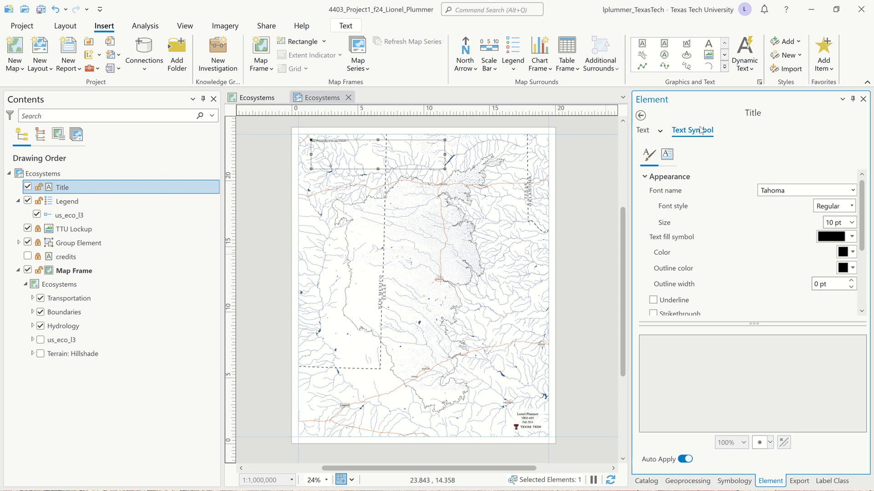
left_click(852, 191)
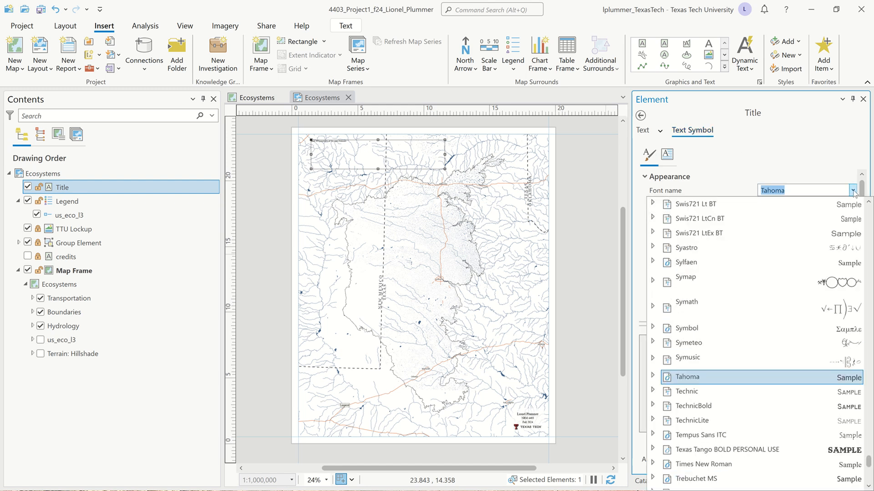
type("F")
key("BackSpace")
key("BackSpace")
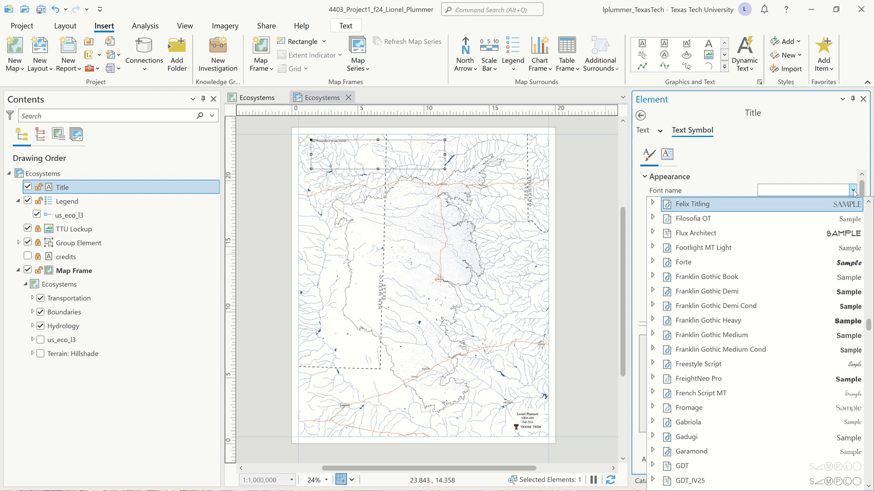
type("Century")
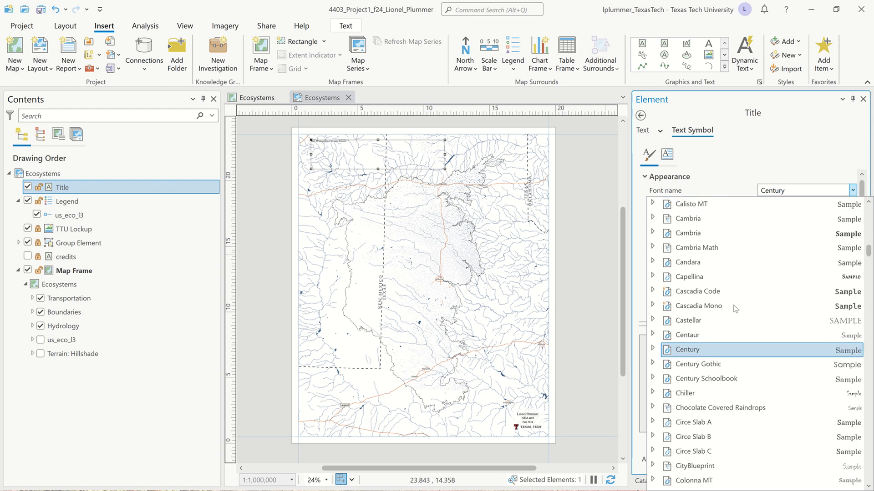
left_click(722, 366)
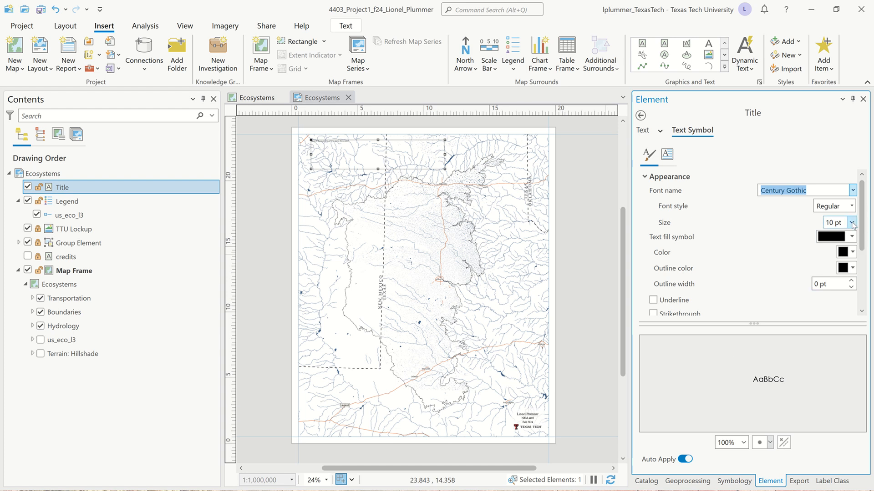
Step: Set the title's font size to 35 pt
left_click(852, 223)
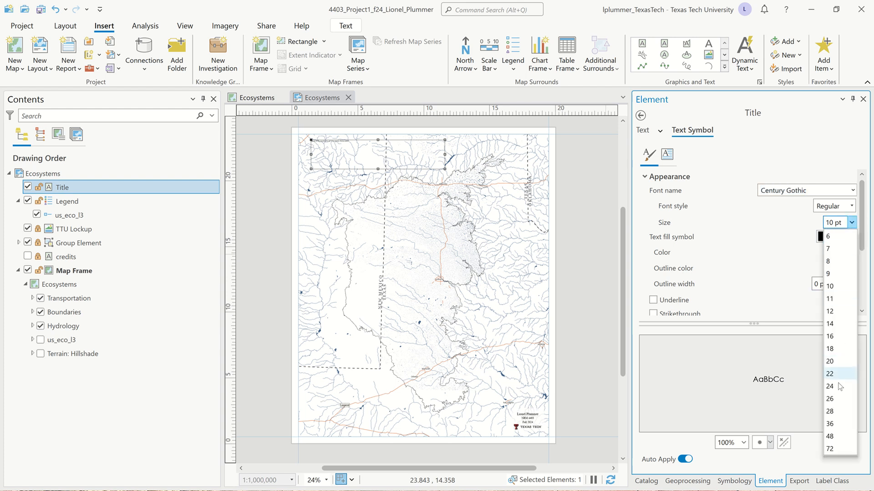
left_click(834, 412)
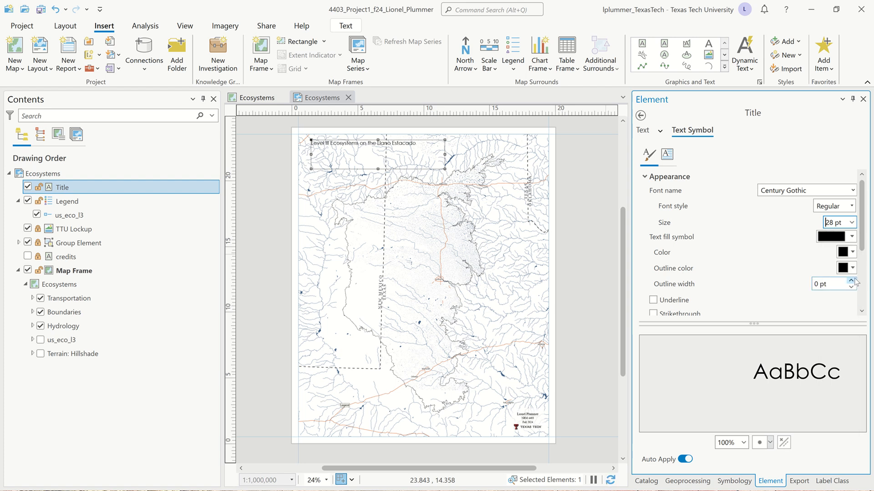
left_click(851, 223)
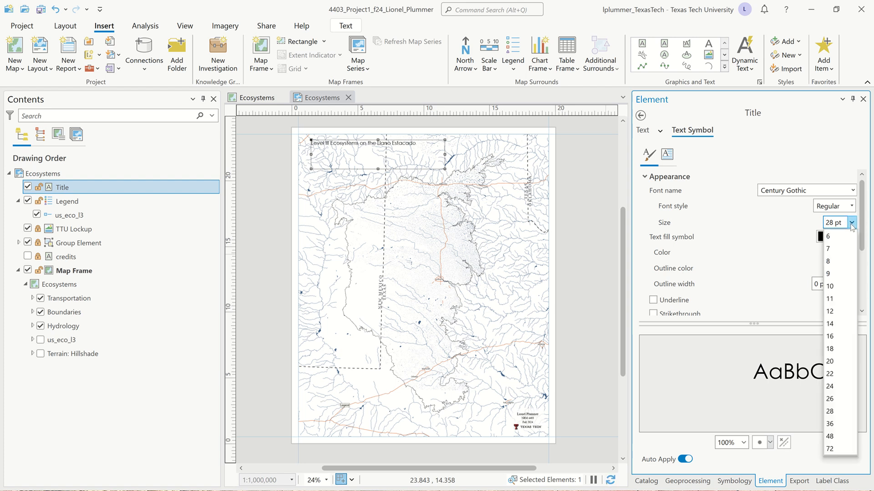
left_click(835, 437)
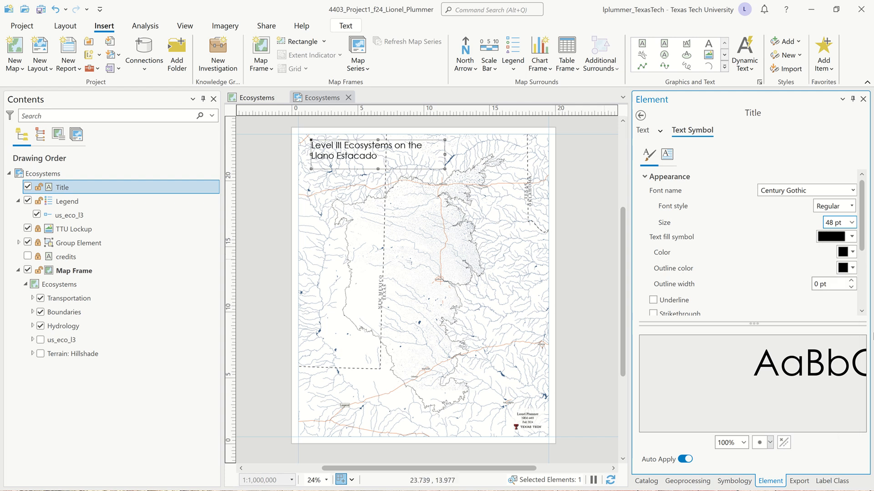
left_click(851, 222)
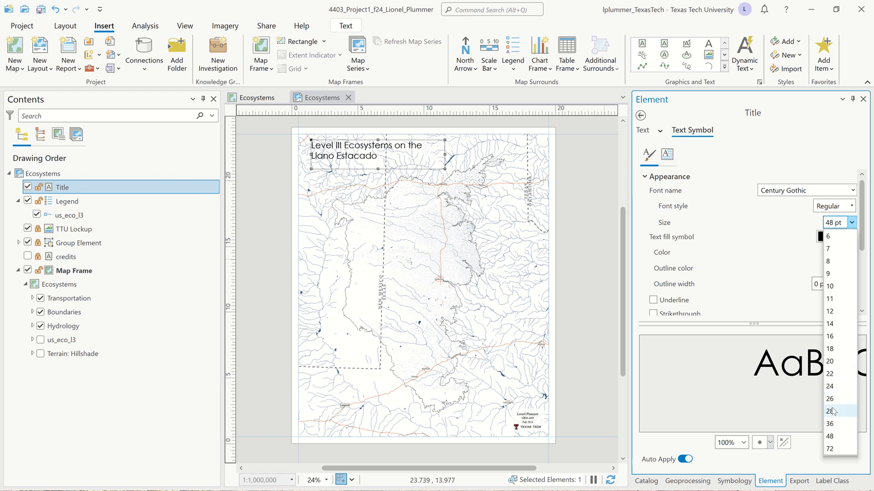
left_click(833, 412)
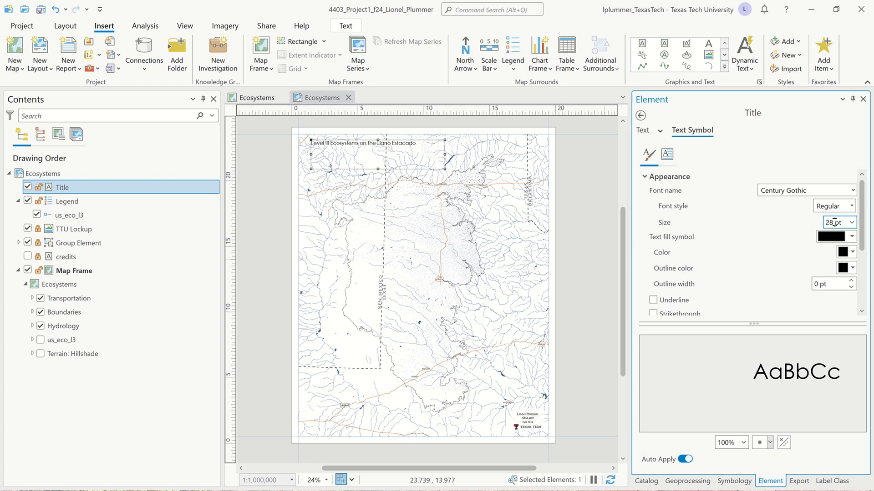
scroll(834, 223, "up", 3)
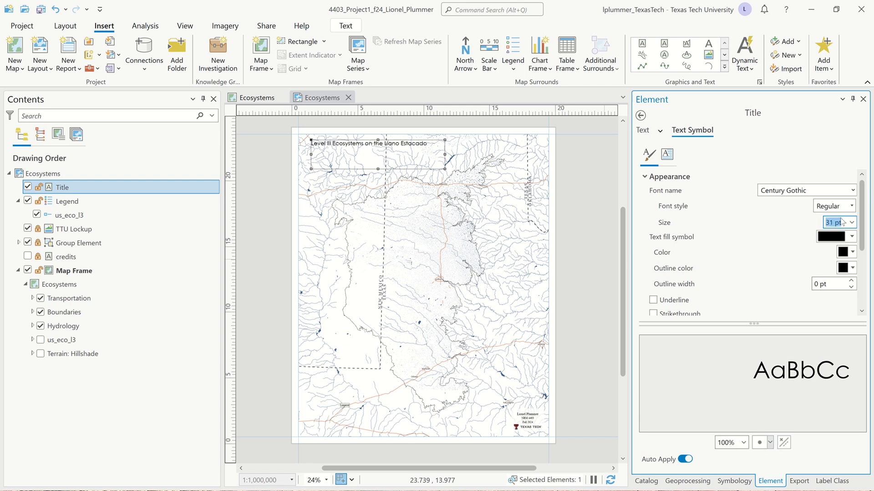
scroll(840, 223, "up", 6)
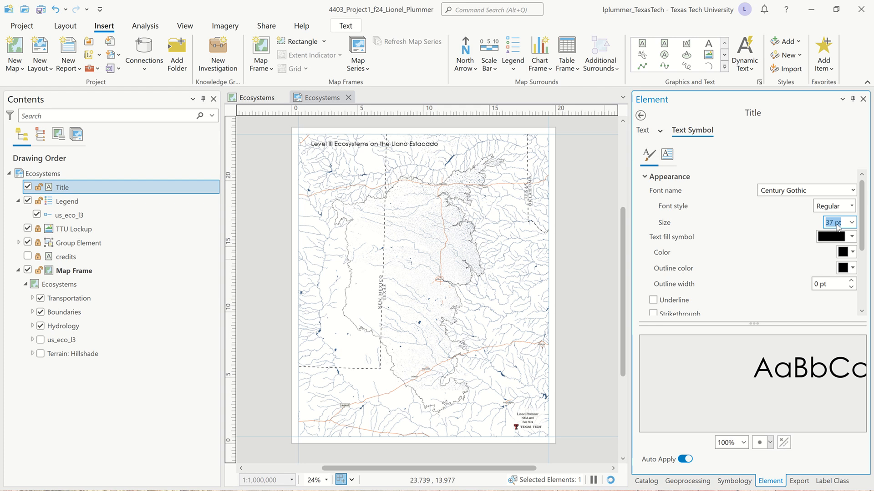
scroll(837, 223, "down", 2)
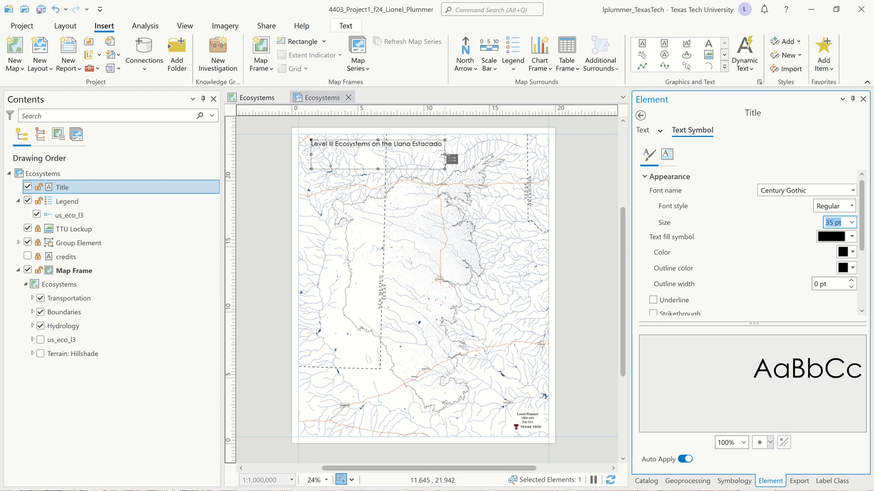
Step: Widen the title box to about 14 cm and set its letter spacing to 80%
left_click_drag(444, 154, 497, 156)
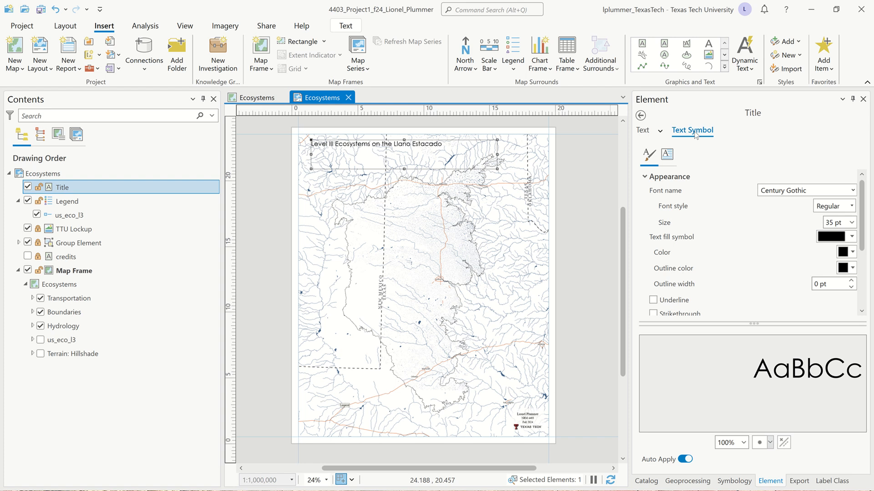
left_click(667, 155)
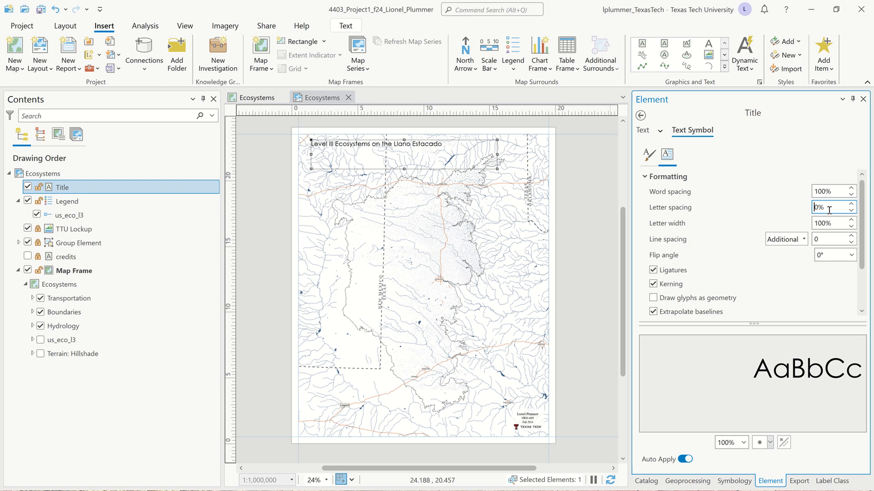
left_click_drag(826, 207, 768, 194)
type("100")
key("Tab")
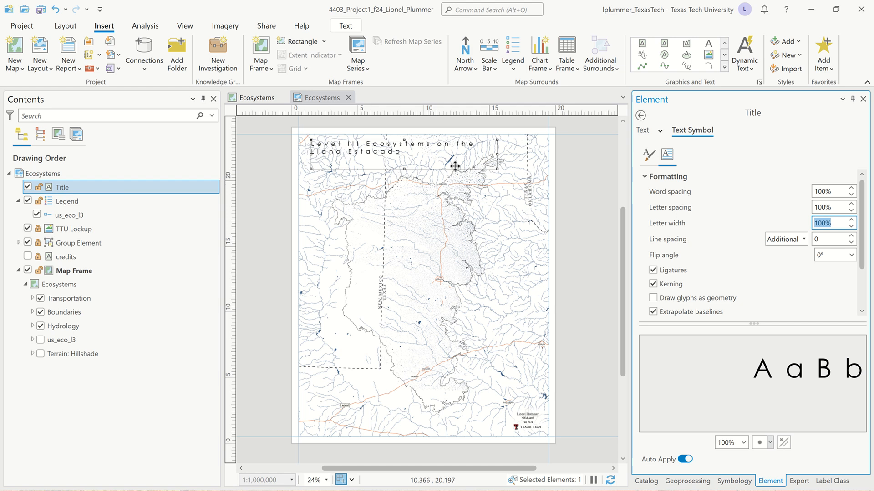
left_click(841, 209)
type("80")
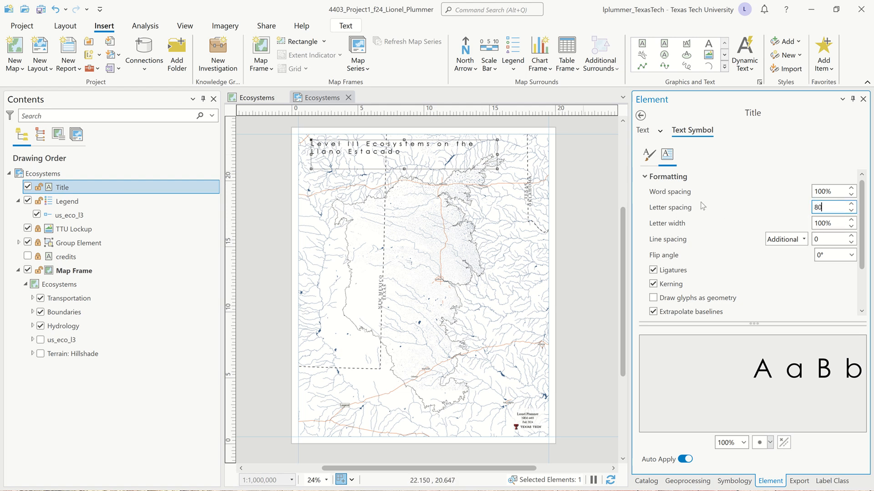
key("Tab")
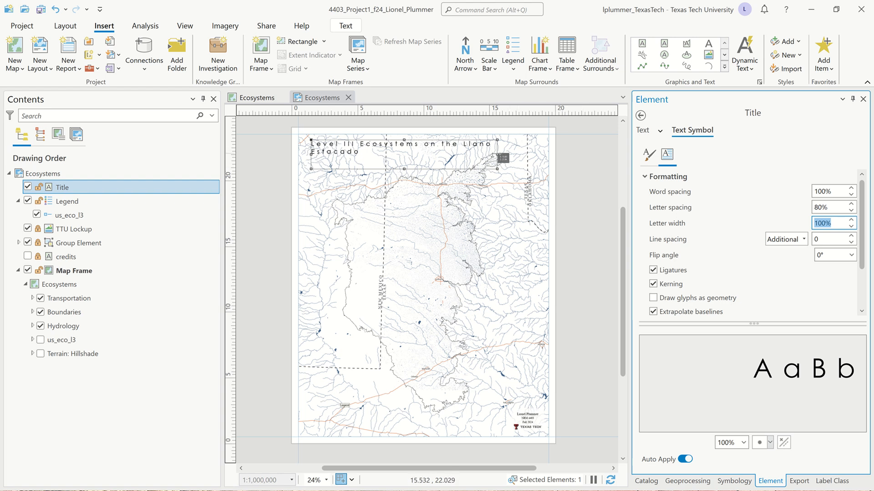
Step: Shrink the title box's height to a single line of text
mouse_move(496, 151)
left_mouse_down()
mouse_move(529, 151)
mouse_move(528, 169)
mouse_move(496, 148)
left_mouse_up()
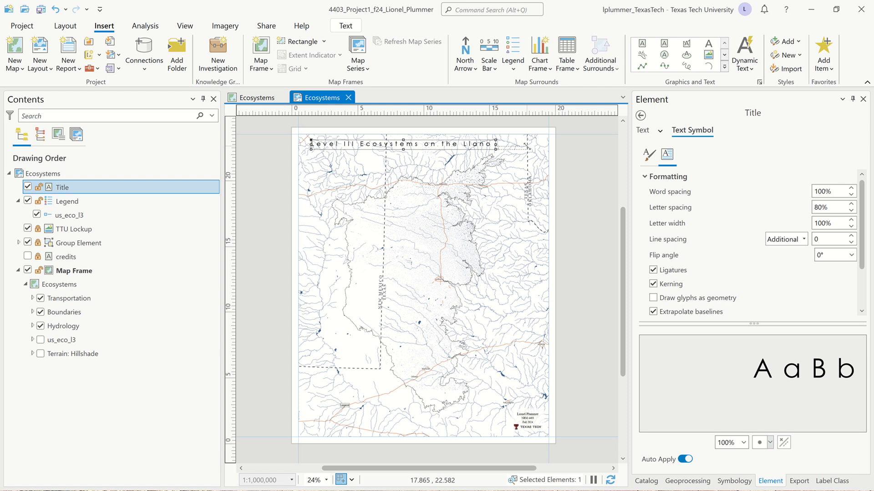
Step: Try to stretch the title box further to the right
left_click(497, 147, "shift")
left_click_drag(497, 148, 517, 147)
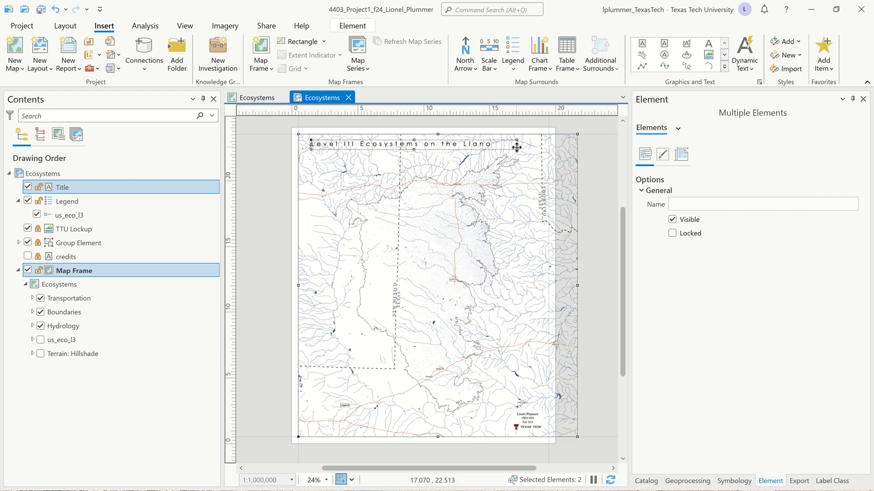
key("ctrl+z")
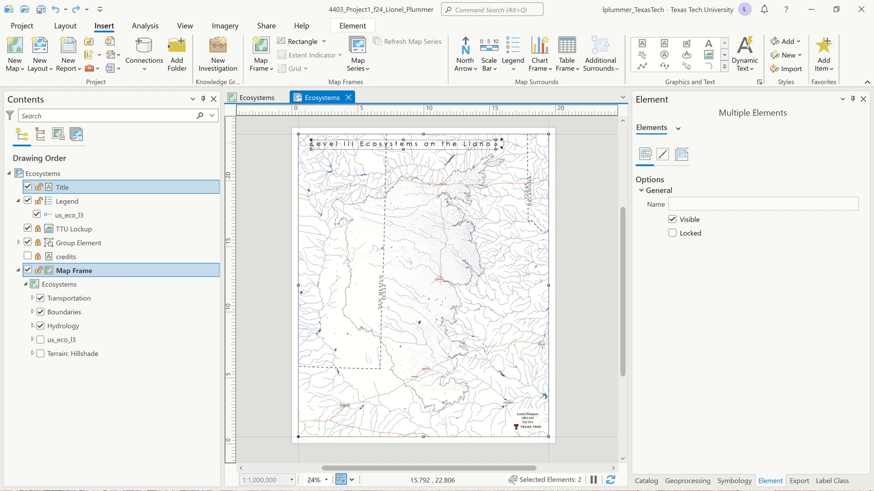
left_click_drag(498, 144, 508, 146)
key("ctrl+z")
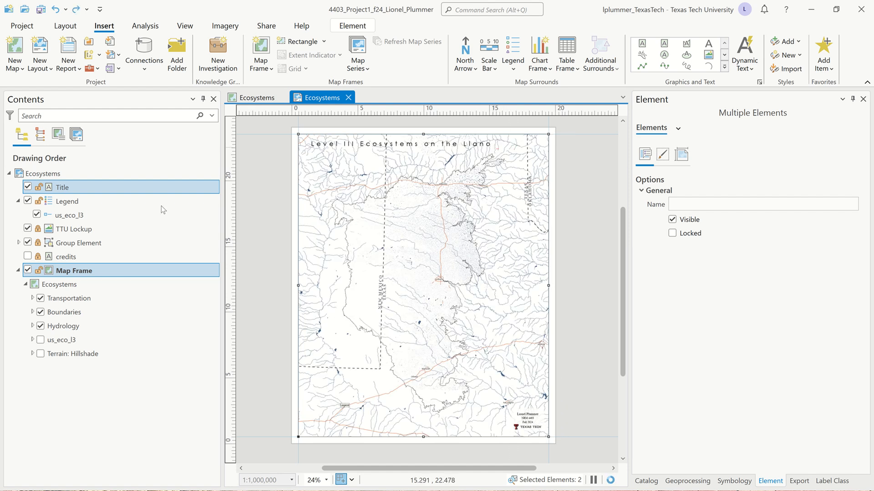
Step: Lock the map frame, then stretch the title box so it spans the full width of the map
left_click(38, 270)
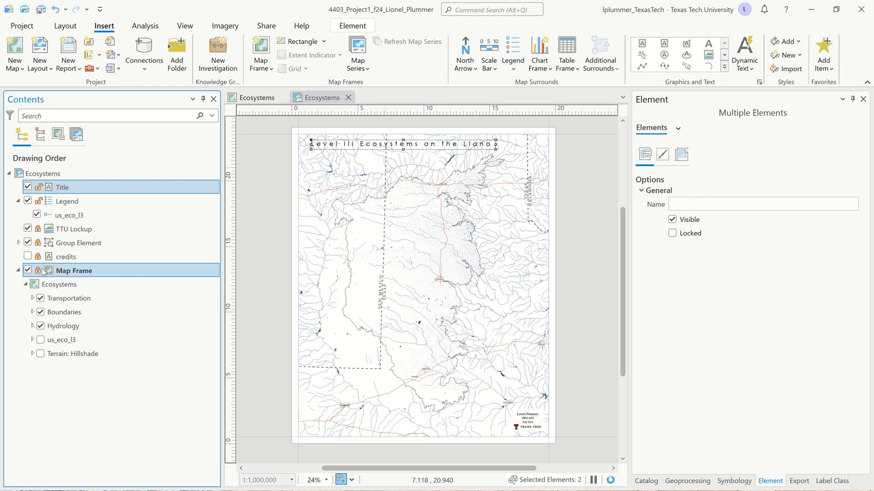
left_click_drag(496, 144, 538, 146)
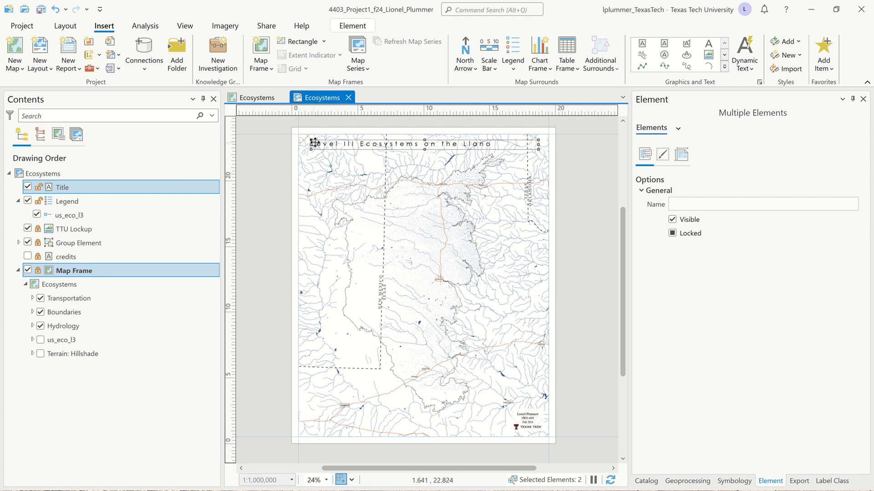
left_click_drag(311, 144, 298, 144)
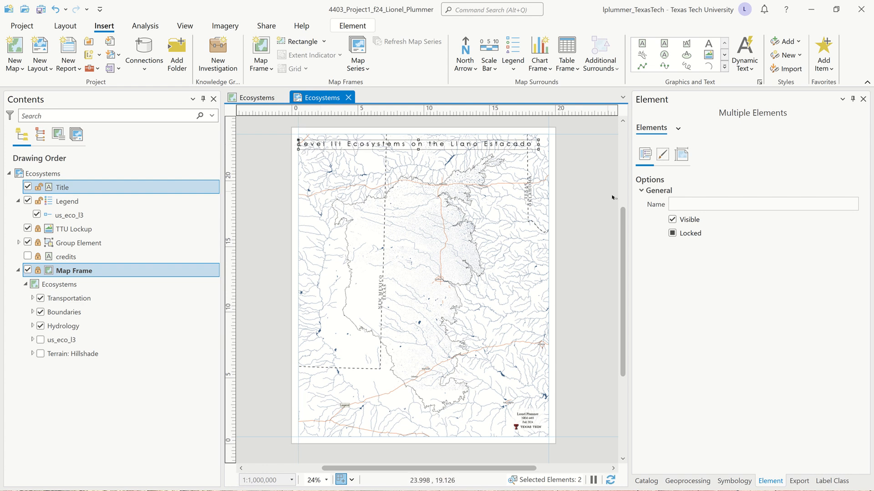
Step: Give the title element a white background and raise that background's transparency in the Color Editor
left_click(682, 155)
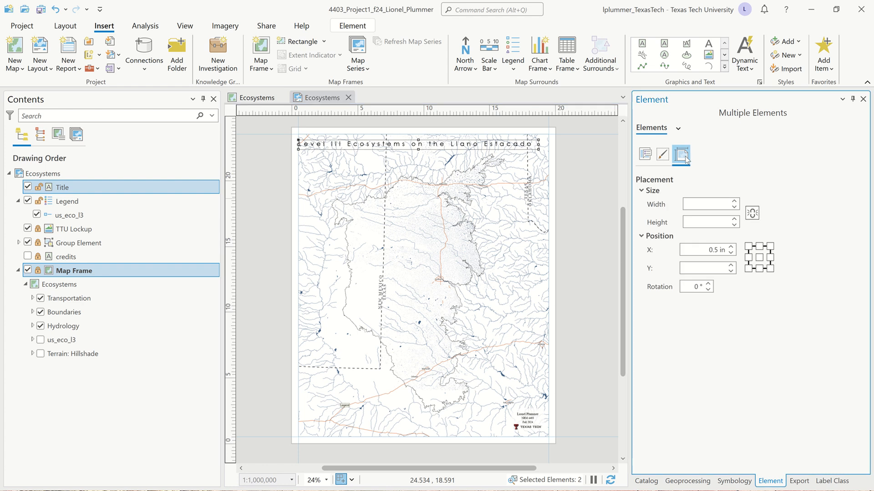
left_click(664, 156)
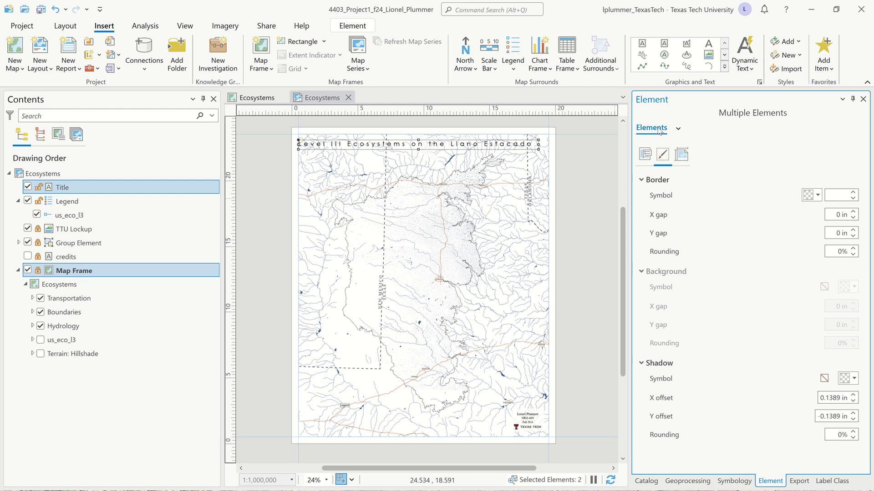
left_click(578, 165)
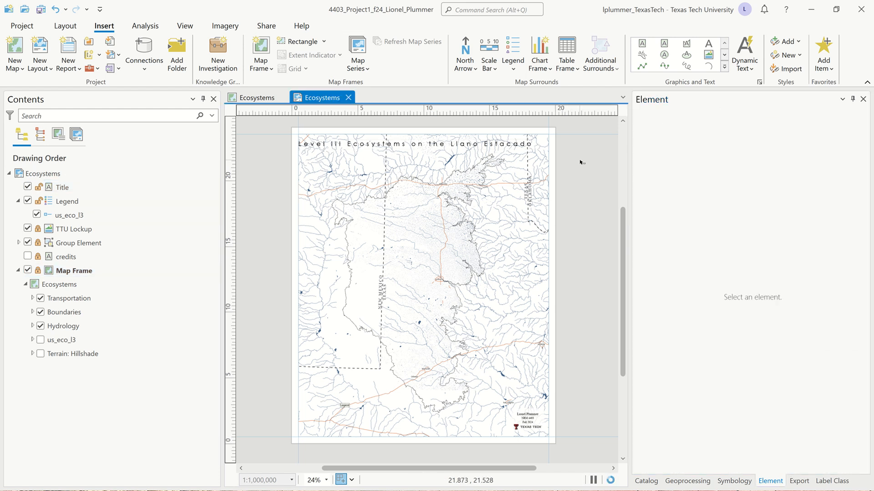
left_click(49, 190)
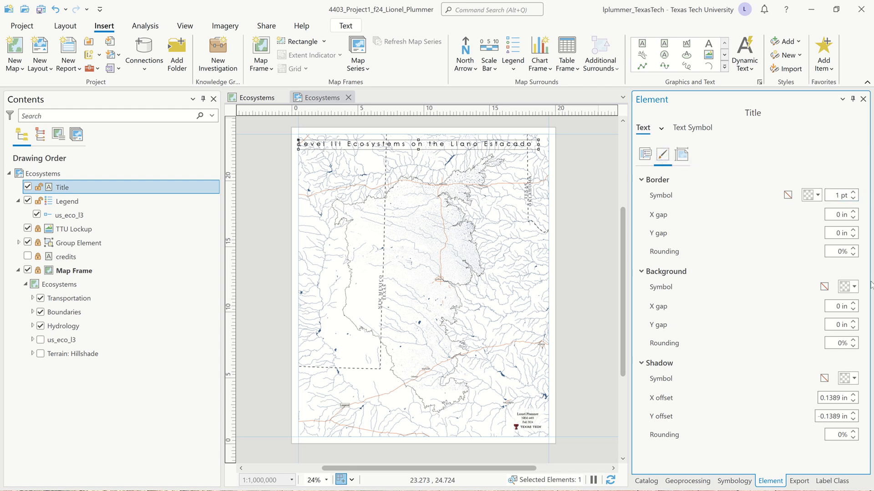
left_click(854, 287)
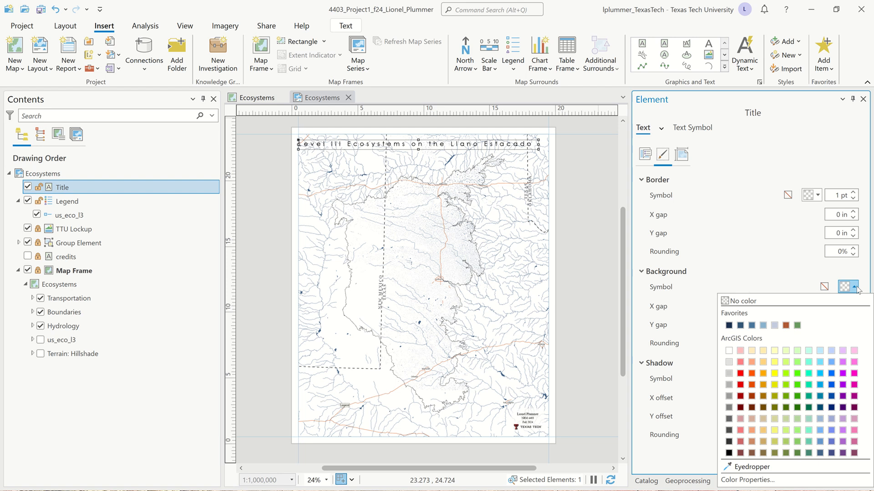
left_click(728, 351)
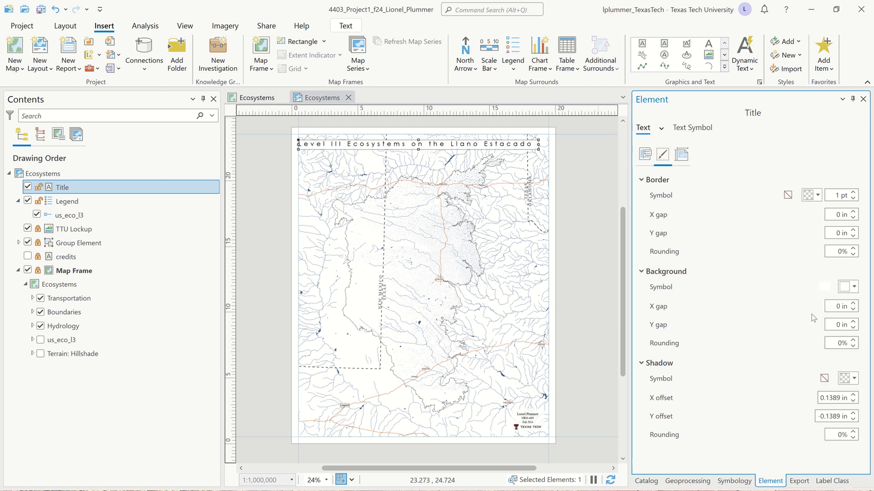
left_click(855, 287)
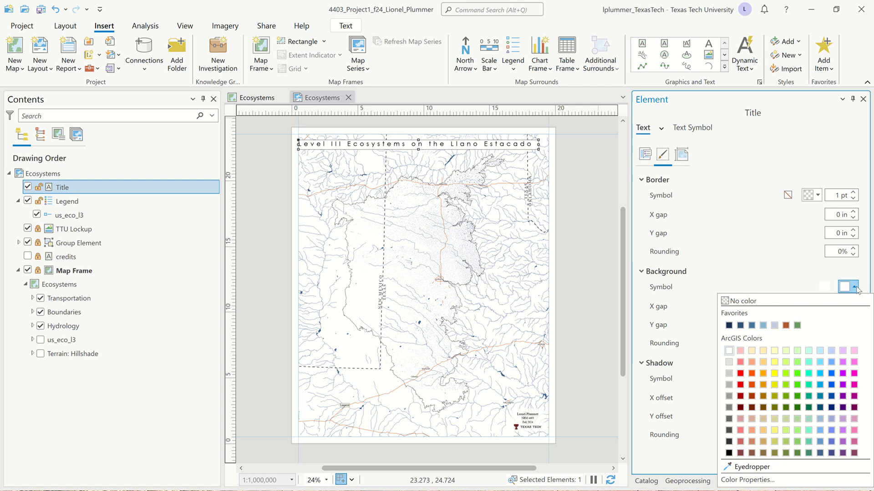
left_click(779, 478)
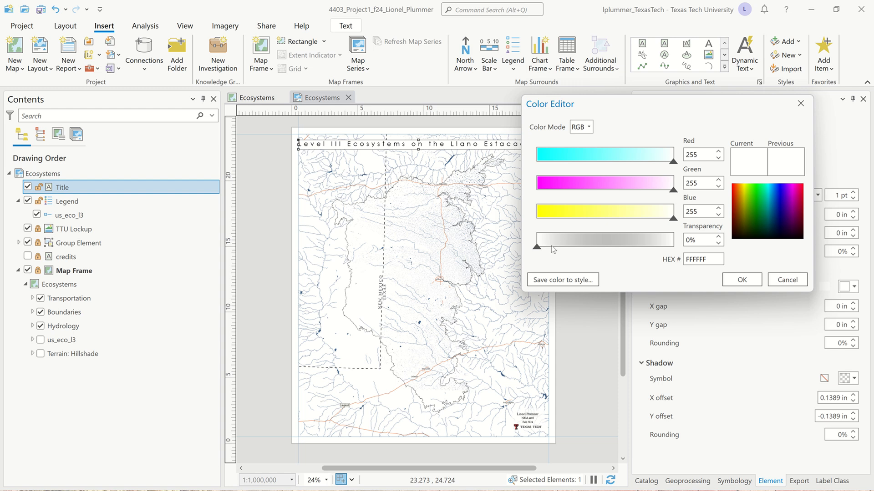
left_click_drag(540, 249, 572, 253)
left_click(743, 278)
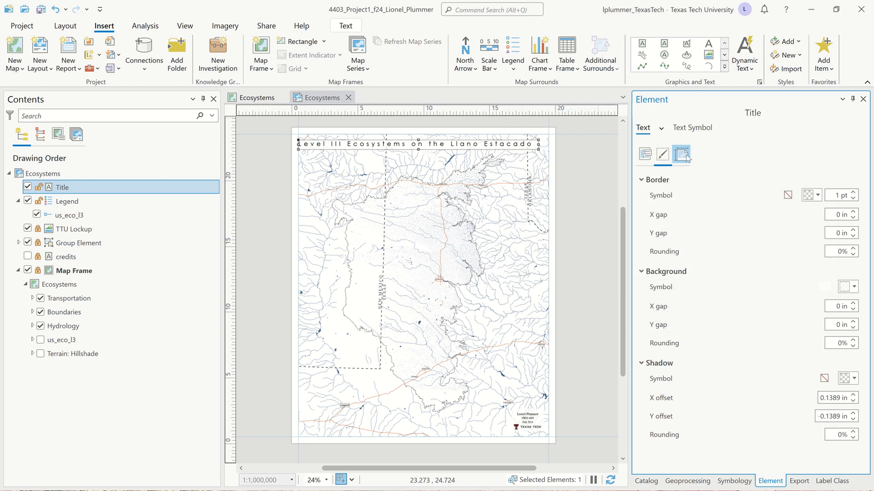
Step: Center-align the title text horizontally in its text symbol position settings
left_click(644, 155)
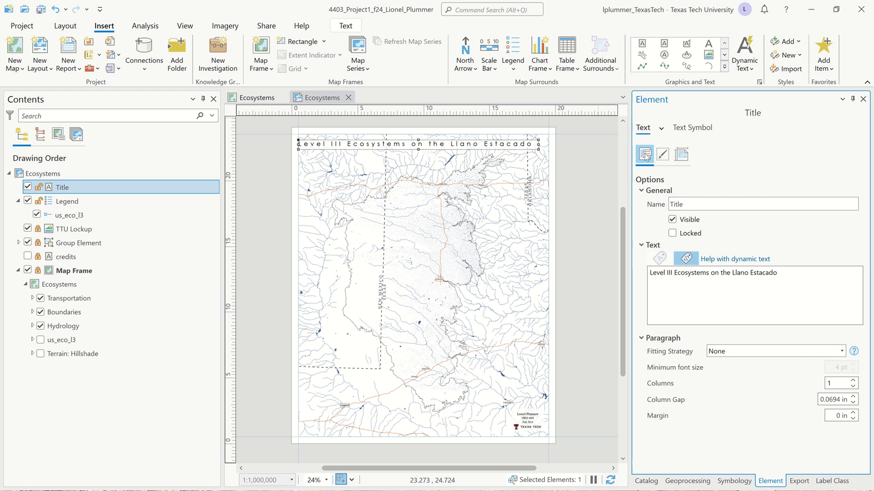
left_click(692, 128)
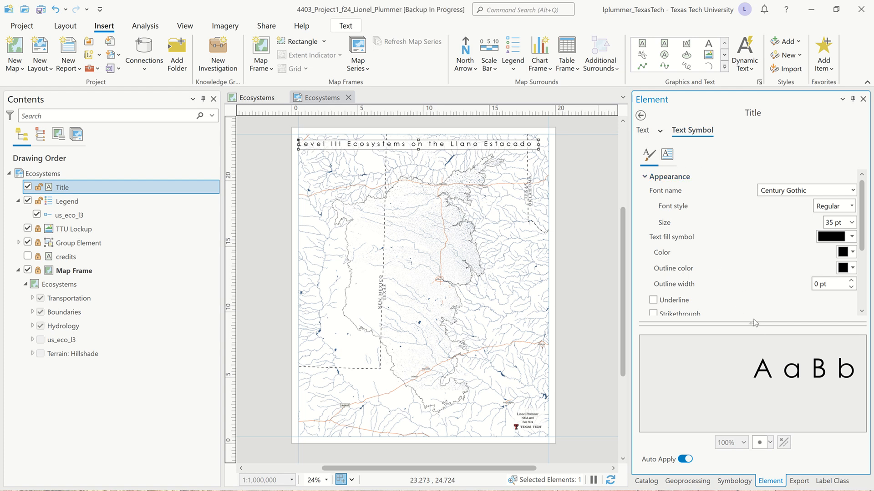
left_click_drag(754, 324, 753, 439)
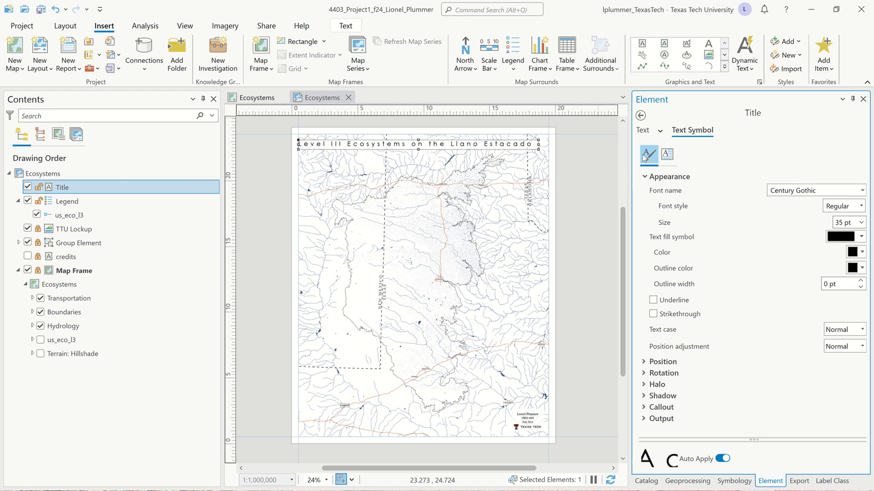
left_click(647, 362)
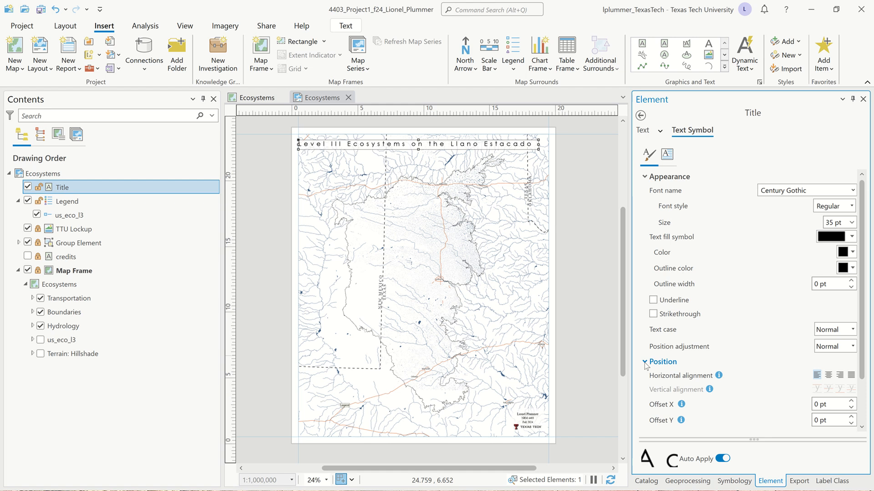
left_click(828, 375)
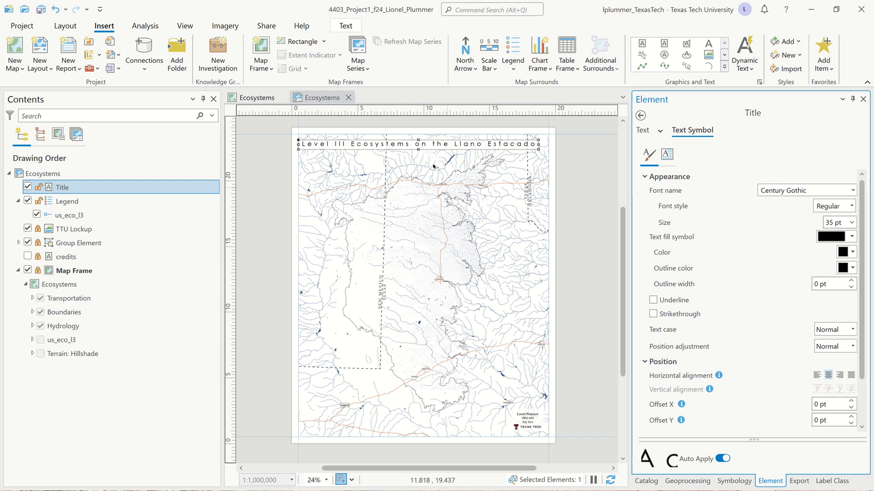
Step: Nudge the title slightly downward and save the project
left_click_drag(434, 142, 434, 145)
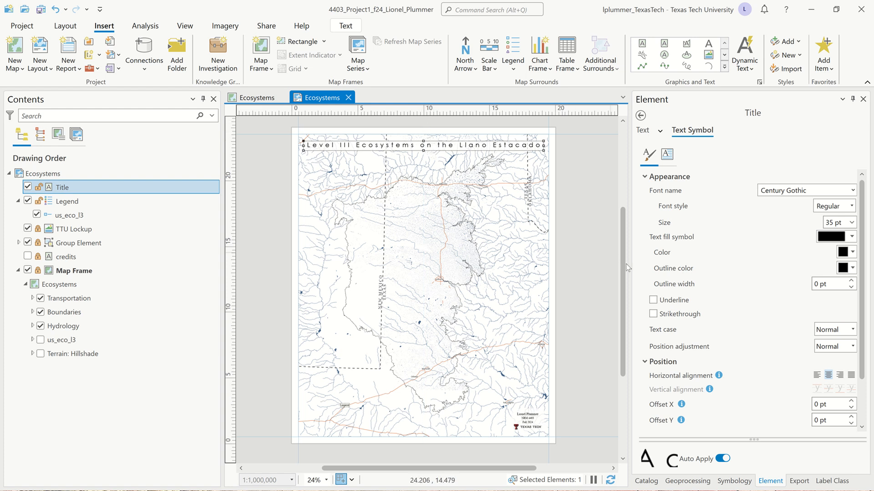
left_click(586, 237)
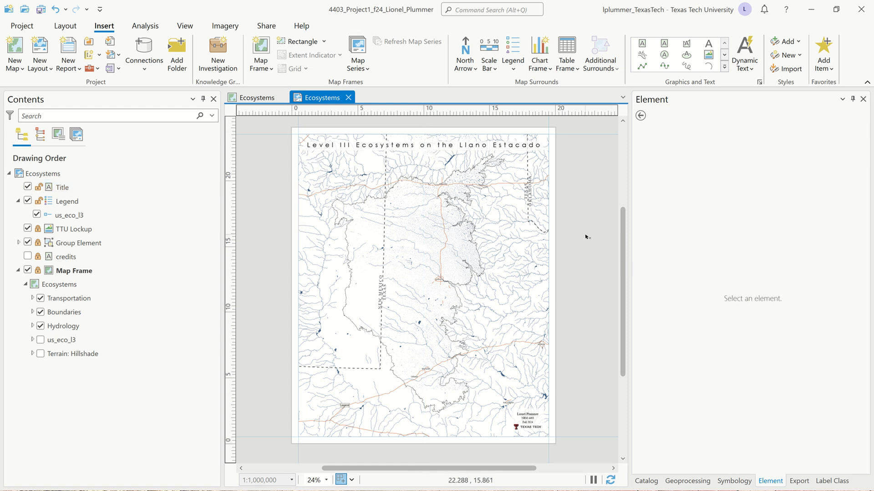
key("ctrl+s")
Step: Draw a rectangle graphic covering the whole layout page
left_click(723, 67)
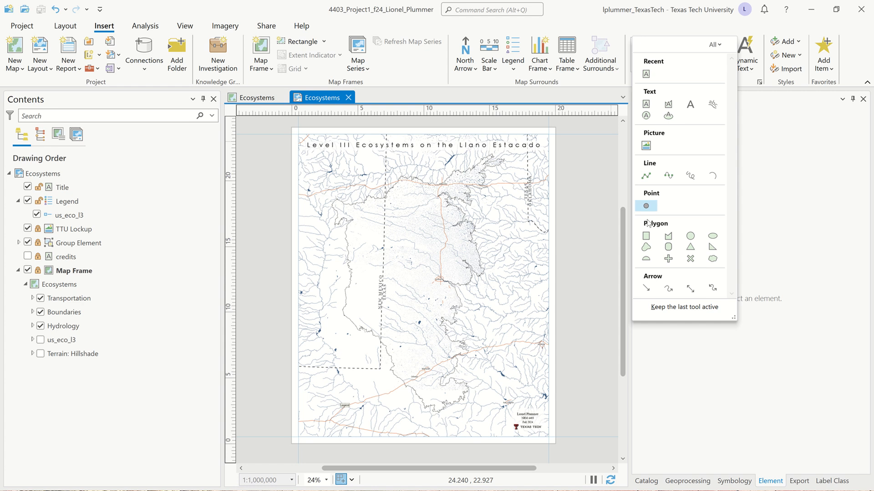
left_click(646, 236)
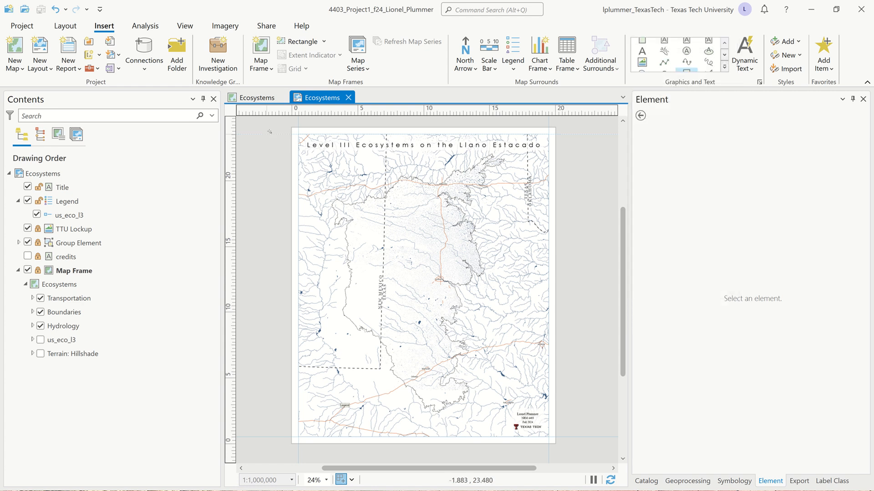
left_click_drag(294, 125, 555, 444)
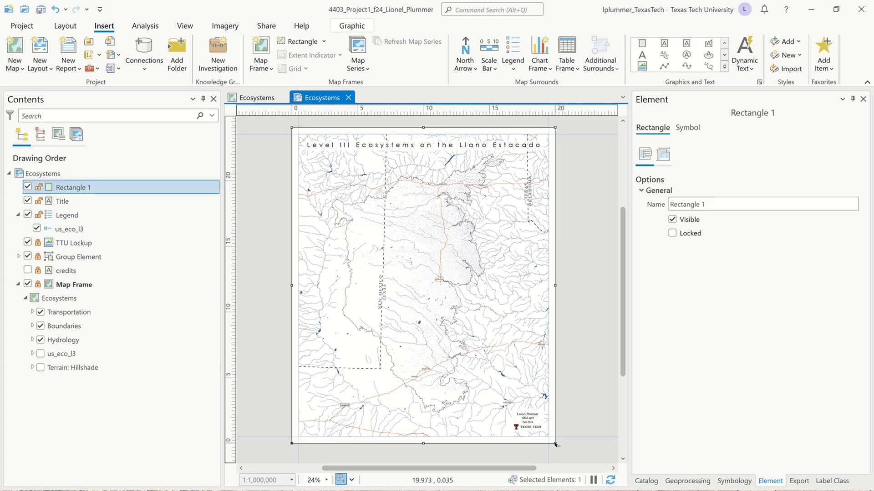
Step: Rename the rectangle element Outer Border
left_click(716, 204)
type("O")
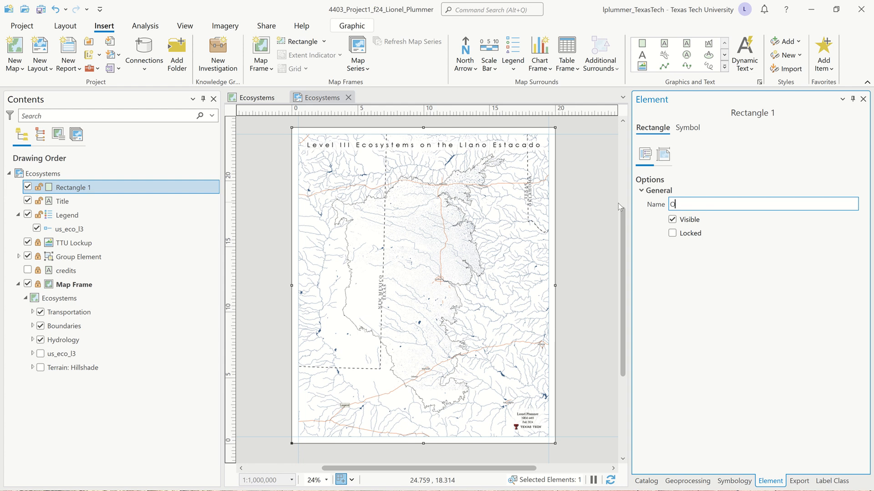
type("uter Border")
key("Return")
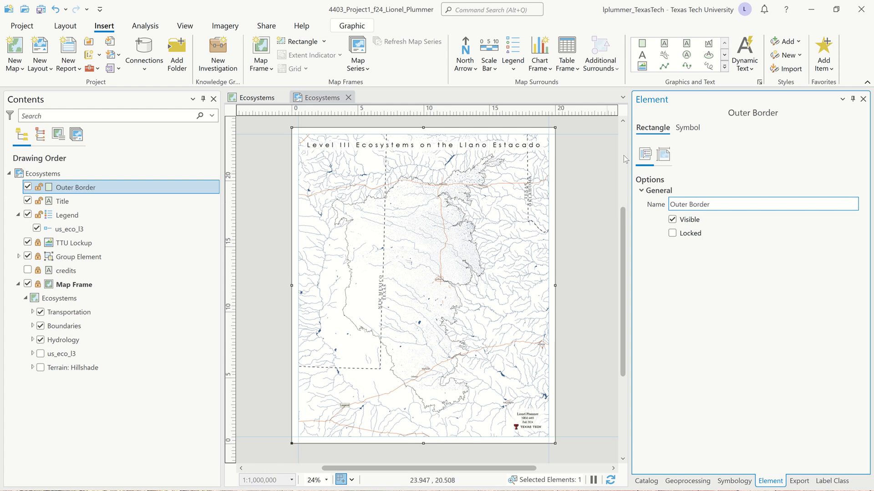
Step: Set the Outer Border's outline width to 0.75 pt
left_click(663, 155)
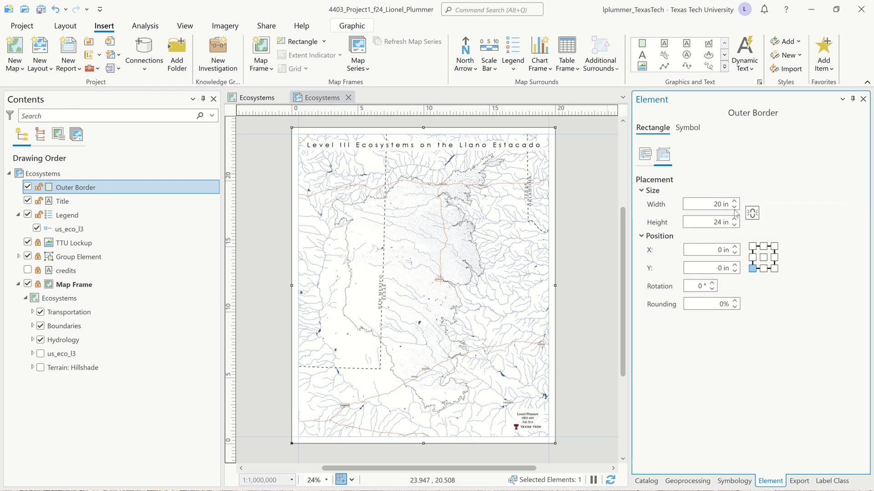
left_click(688, 128)
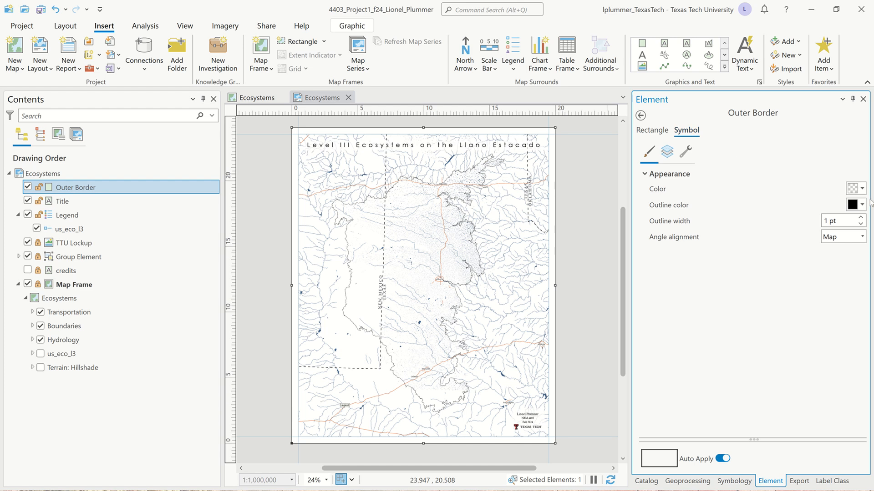
left_click(840, 224)
key("BackSpace")
type(".75")
key("Tab")
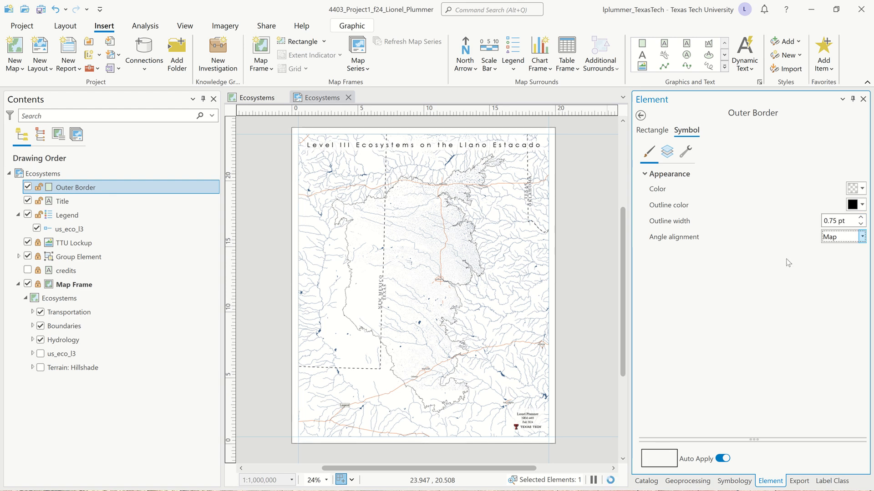
left_click(864, 235)
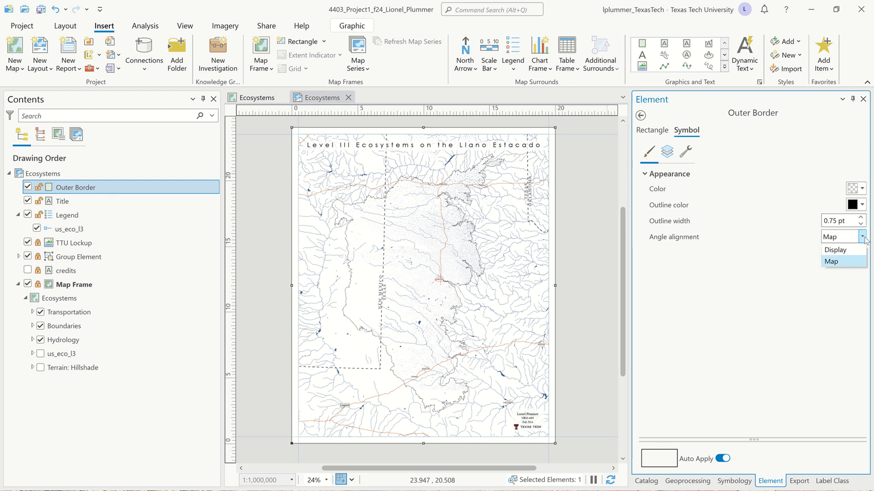
left_click(865, 234)
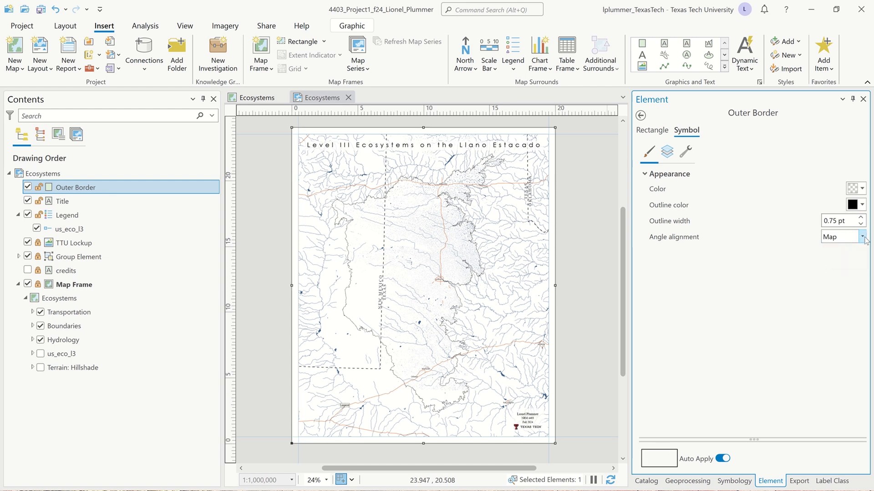
left_click(671, 157)
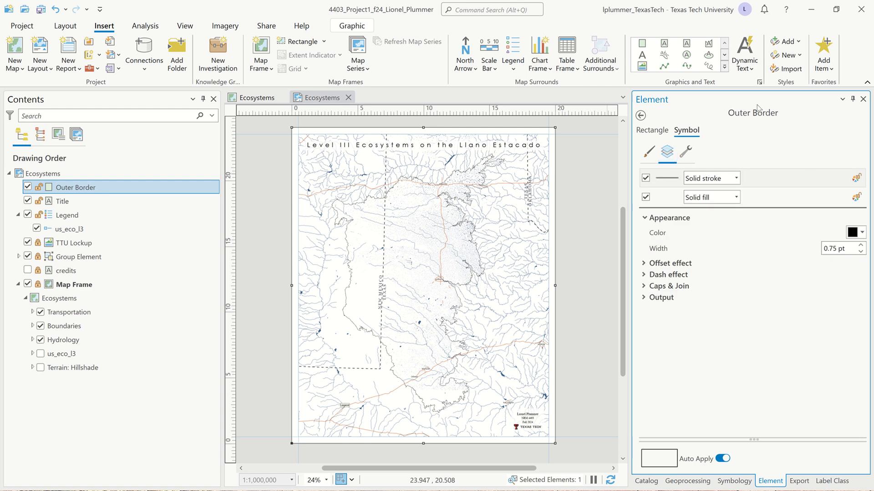
left_click(863, 99)
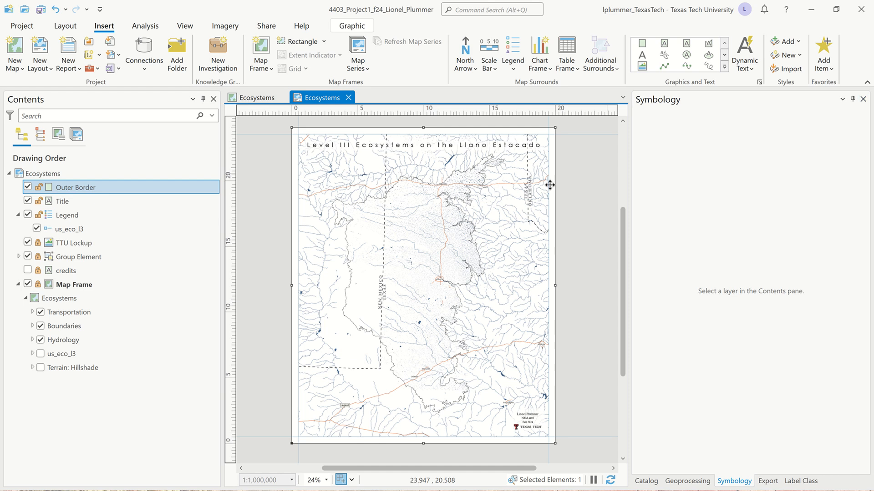
Step: Save the project and open the Catalog pane
left_click(576, 158)
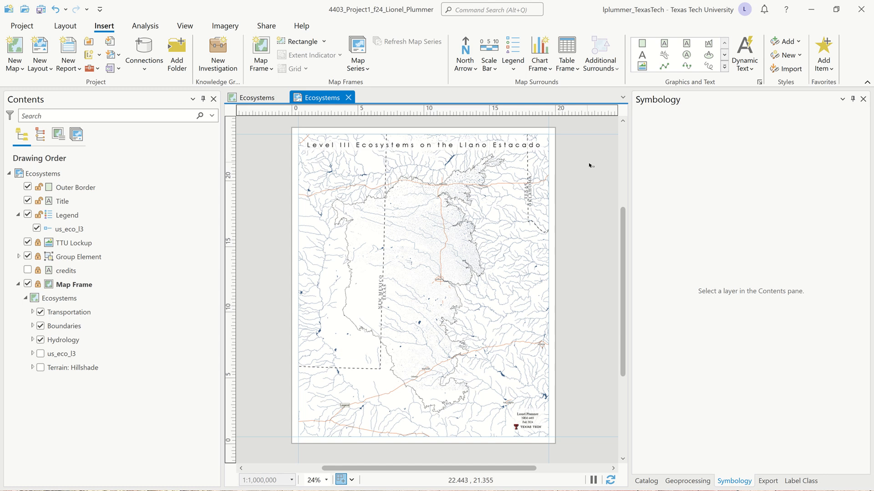
left_click_drag(593, 171, 510, 123)
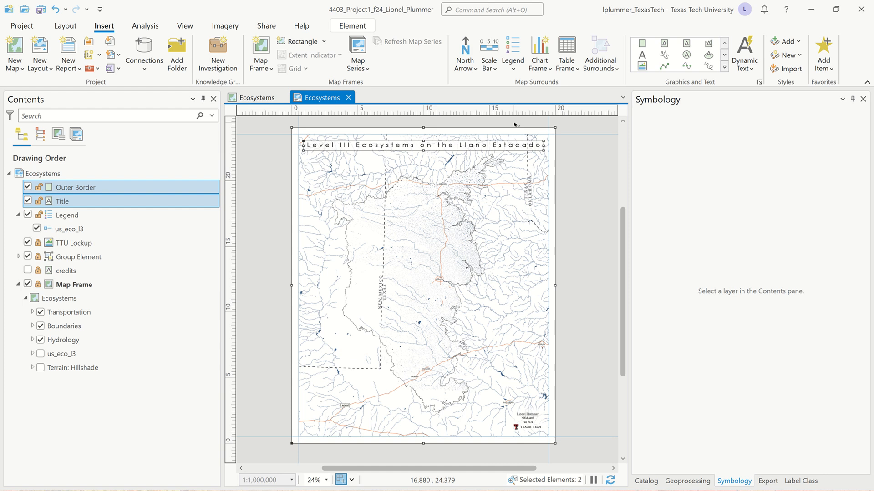
left_click(586, 259)
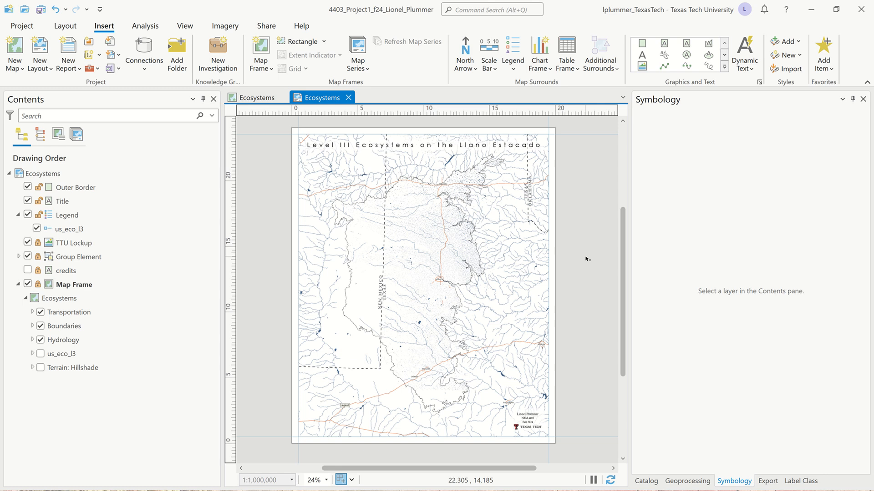
key("ctrl+s")
left_click(646, 481)
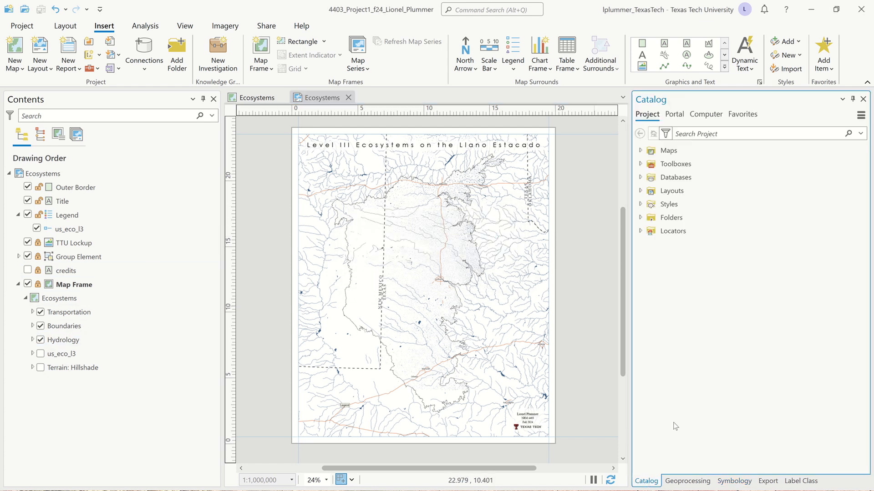
Step: Add Contour_Llano_shllup from the project geodatabase to the map and remove its entry from the legend
left_click(640, 177)
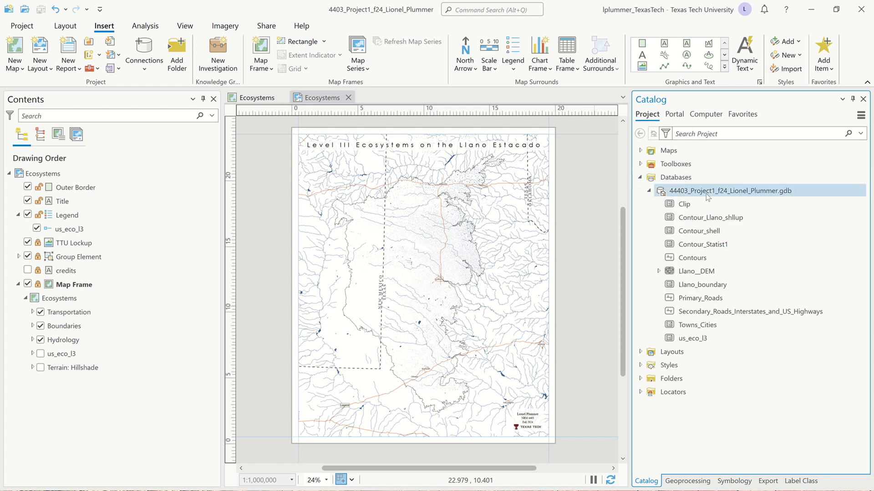
mouse_move(711, 218)
left_mouse_down()
mouse_move(660, 212)
mouse_move(322, 242)
mouse_move(141, 314)
mouse_move(89, 354)
mouse_move(83, 347)
left_mouse_up()
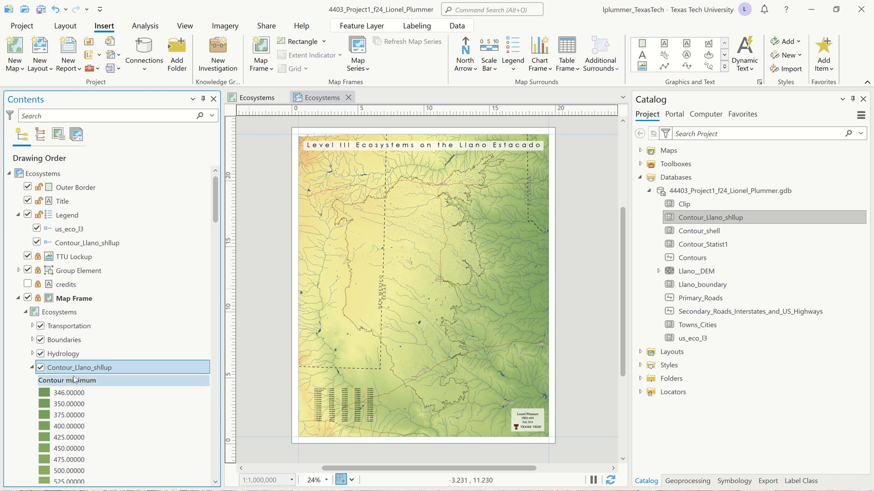
right_click(88, 246)
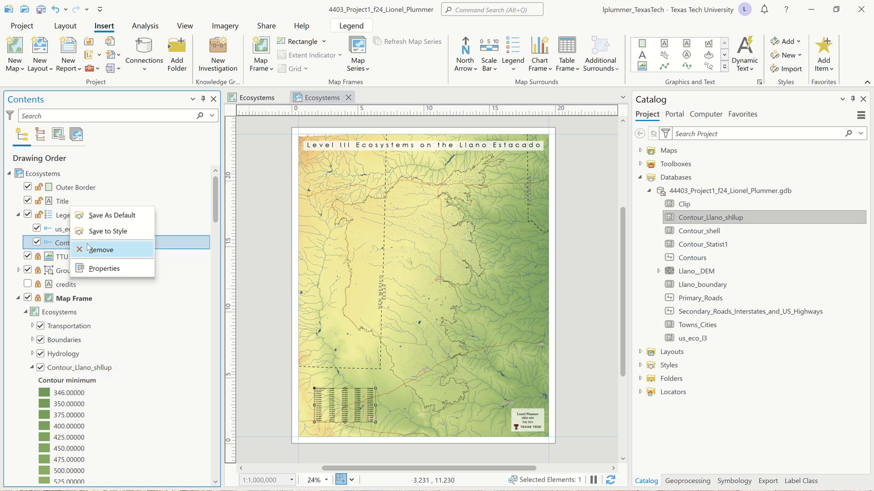
left_click(91, 248)
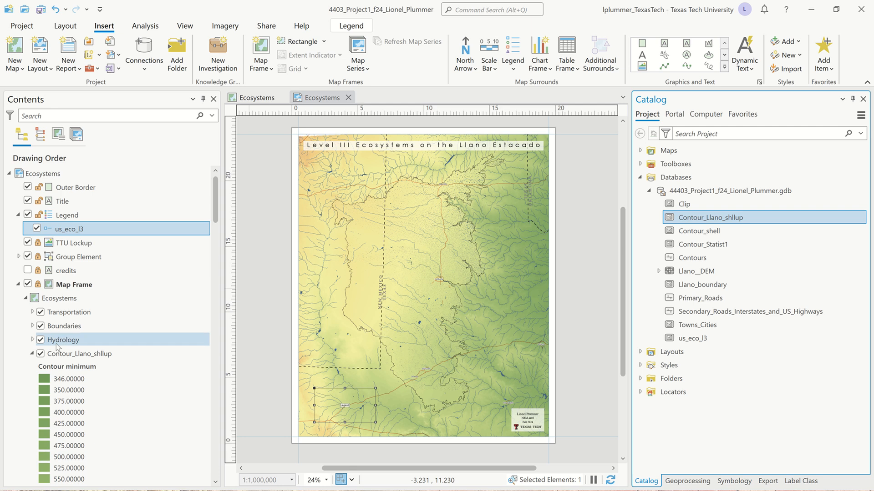
Step: Change the Contour_Llano_shllup layer's primary symbology to Single Symbol
left_click(81, 356)
right_click(82, 357)
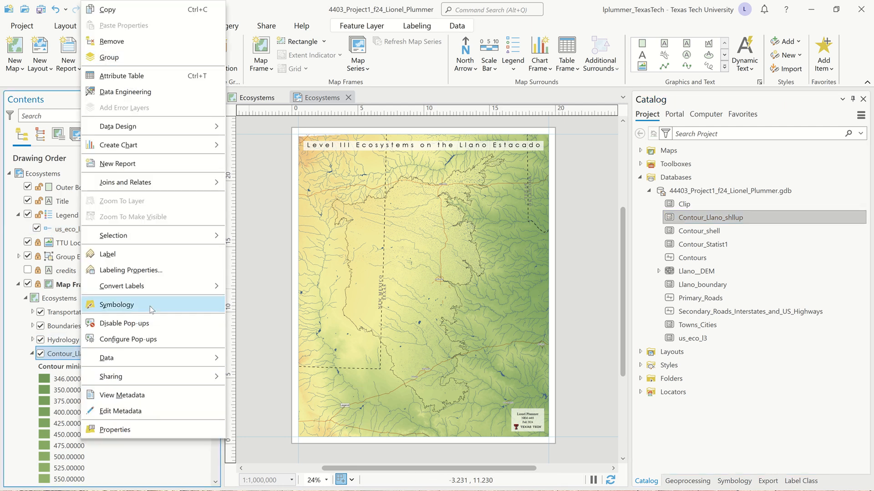
left_click(151, 310)
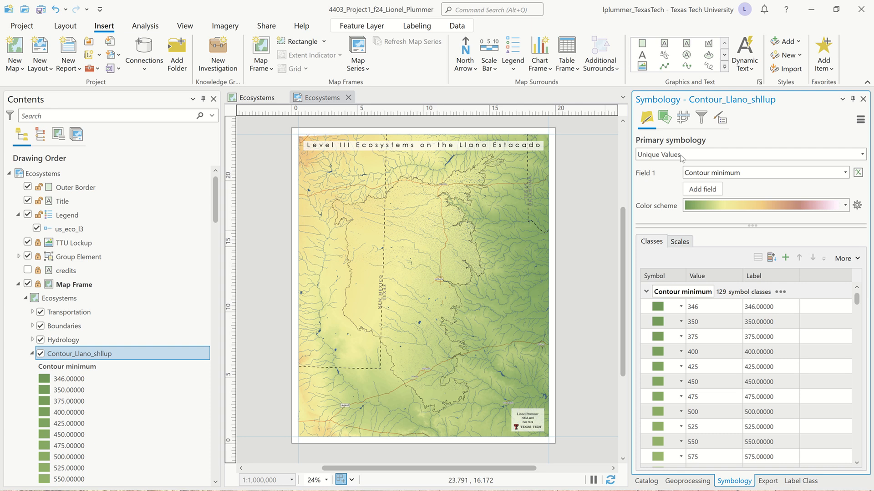
left_click(862, 155)
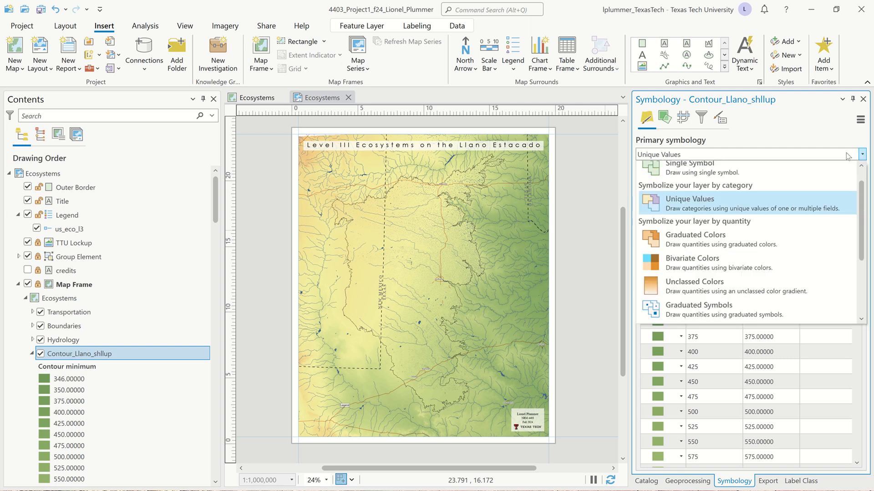
left_click(719, 177)
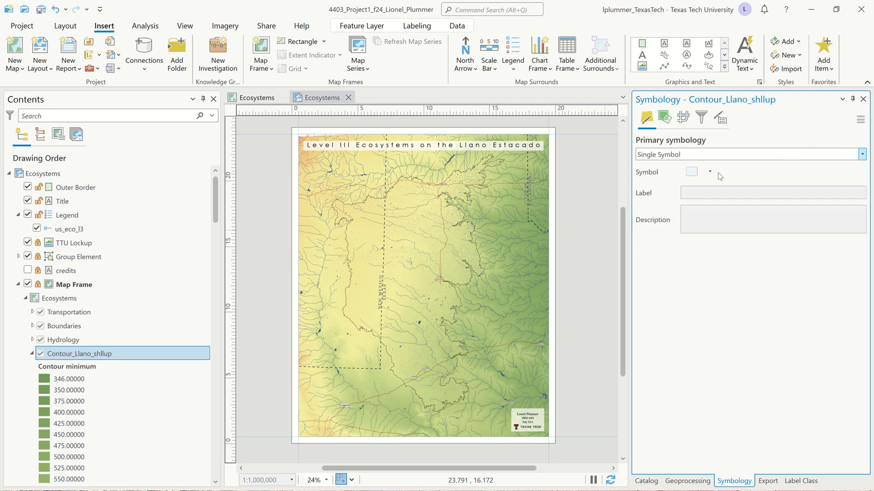
Step: Set the contour symbol's fill color to No color and its outline width to 0.45 pt
left_click(692, 172)
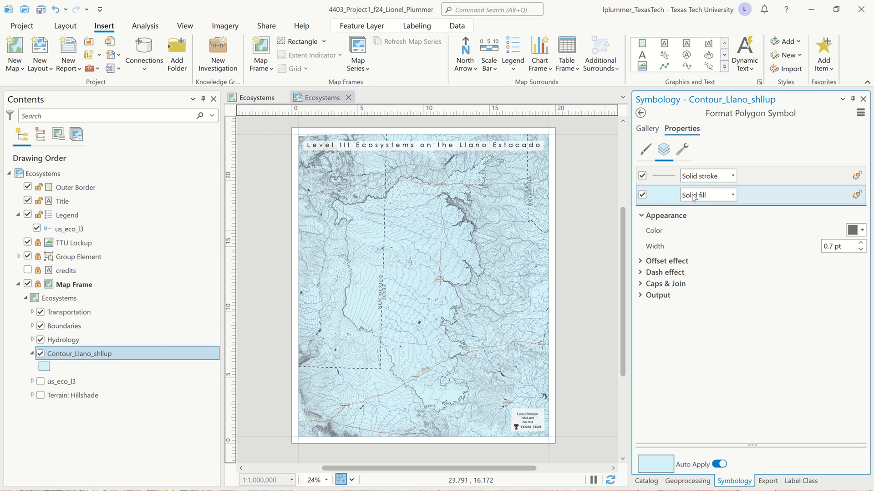
left_click(645, 150)
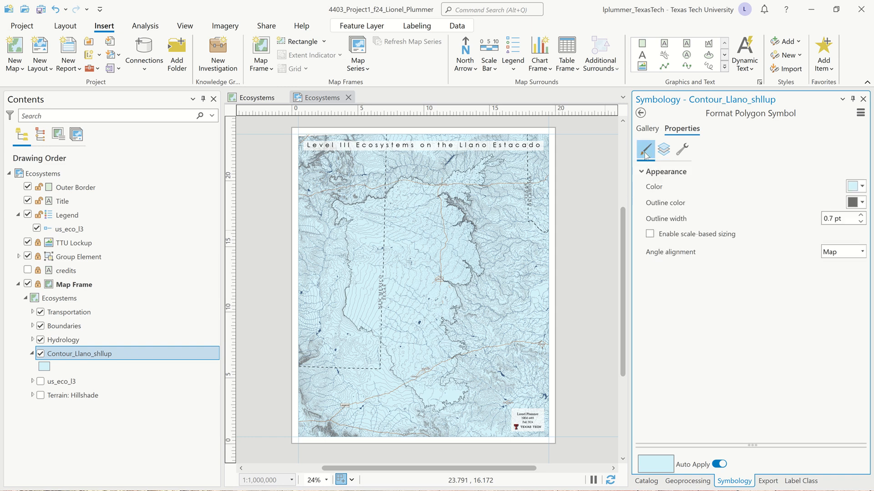
left_click(864, 187)
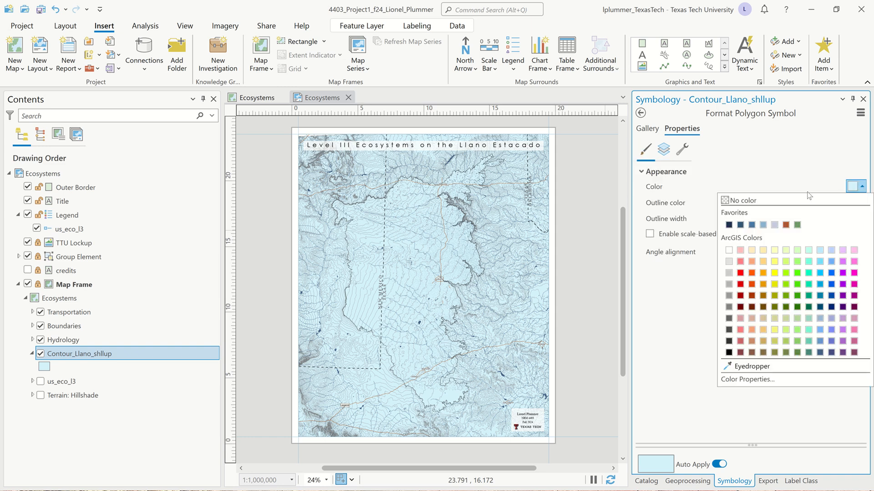
left_click(793, 200)
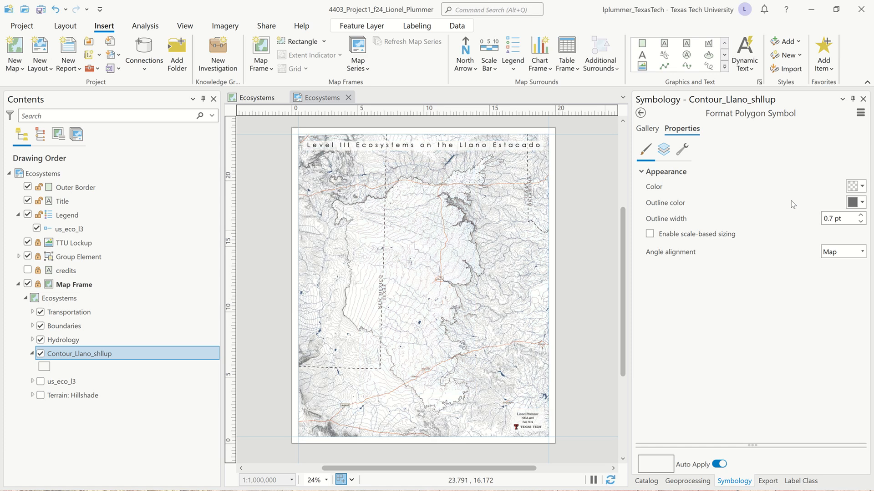
left_click(847, 222)
key("BackSpace")
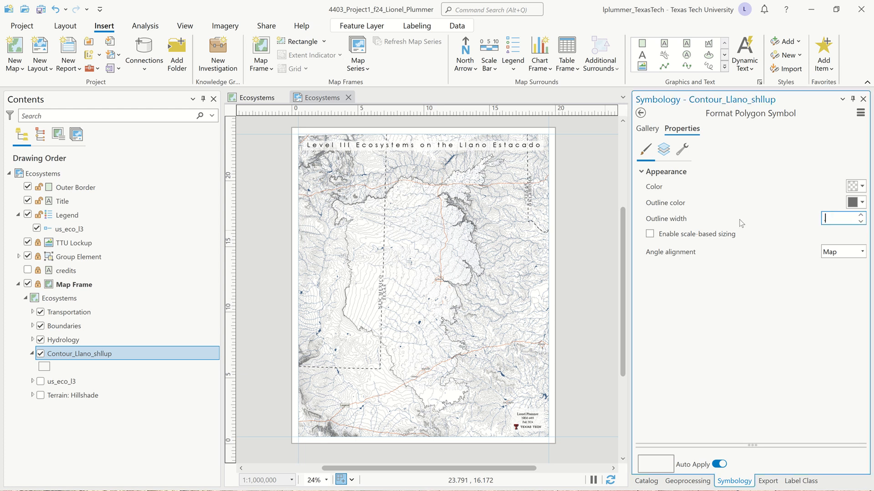
key("Tab")
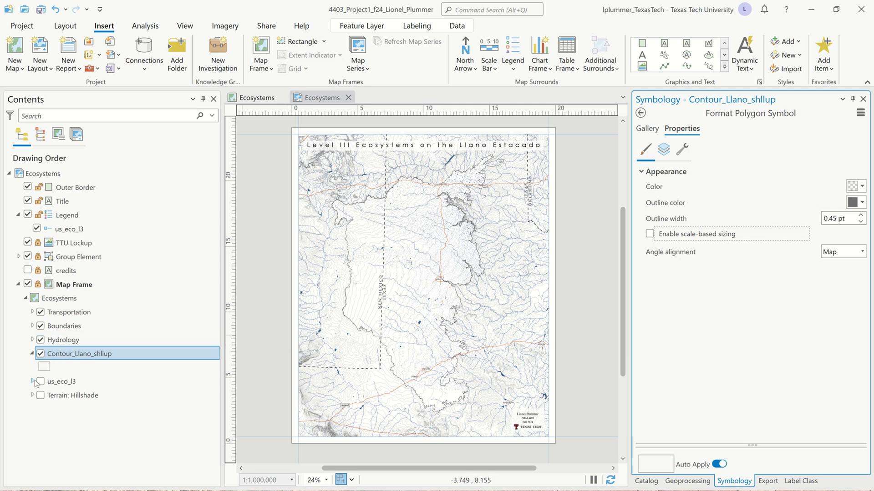
Step: Turn on the us_eco_l3 layer and set its layer blend mode to Multiply
left_click(40, 395)
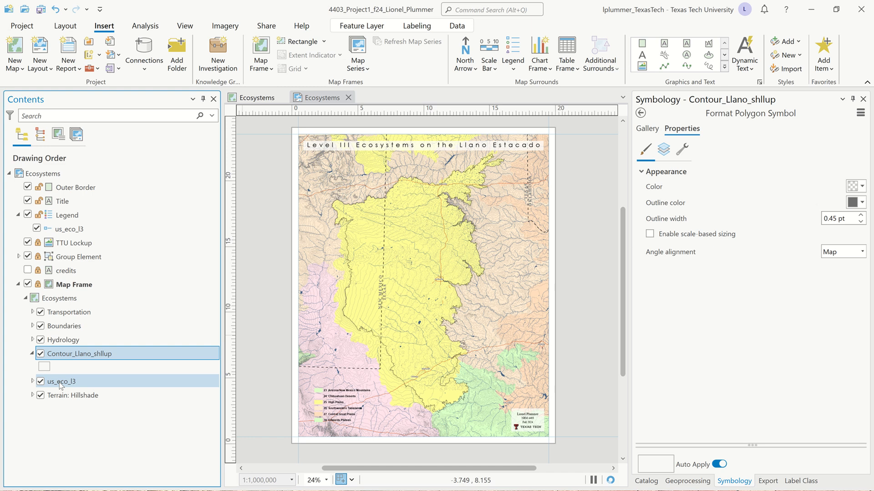
left_click(61, 383)
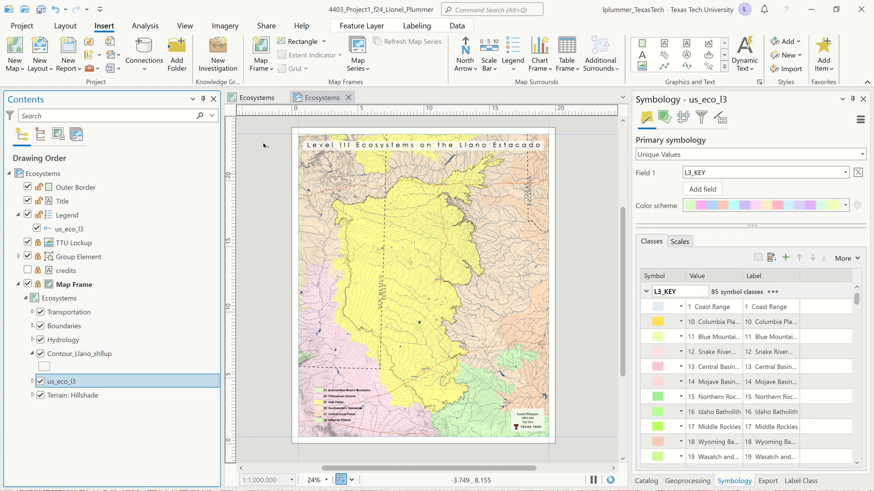
left_click(375, 29)
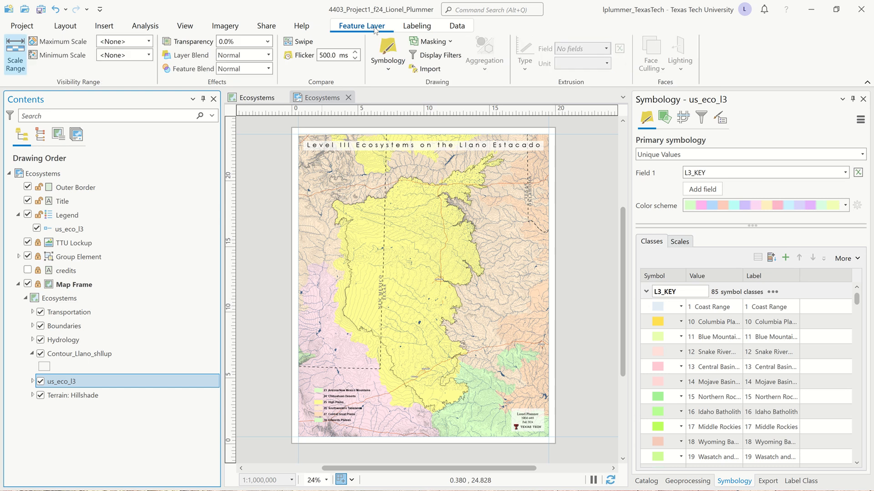
left_click(269, 55)
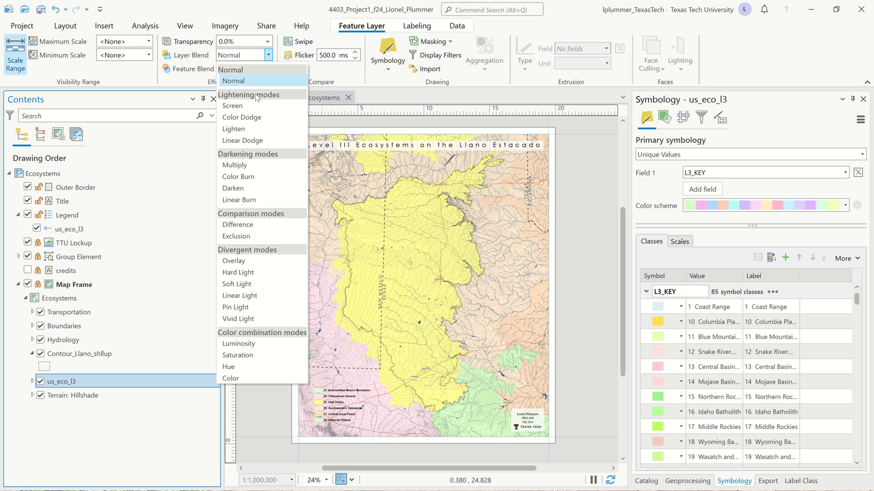
left_click(237, 165)
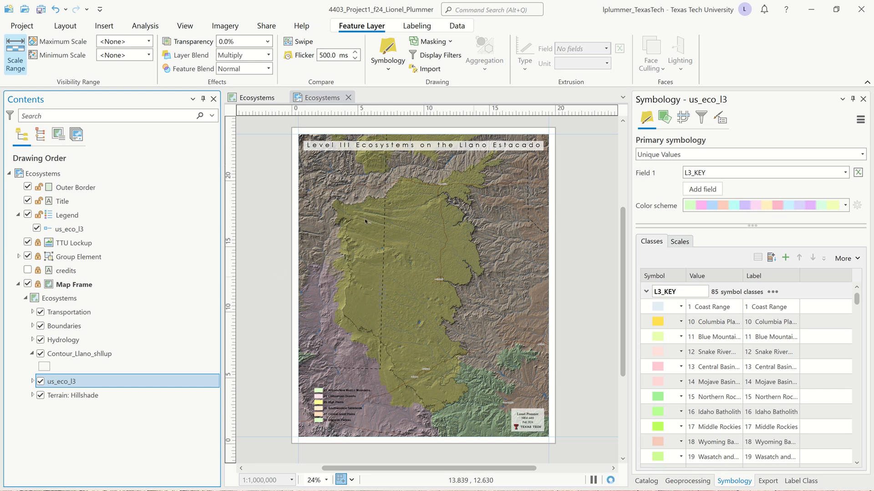
Step: Copy the us_eco_l3 layer, paste it into the Ecosystems map, and move the copy below Contour_Llano_shllup
right_click(73, 388)
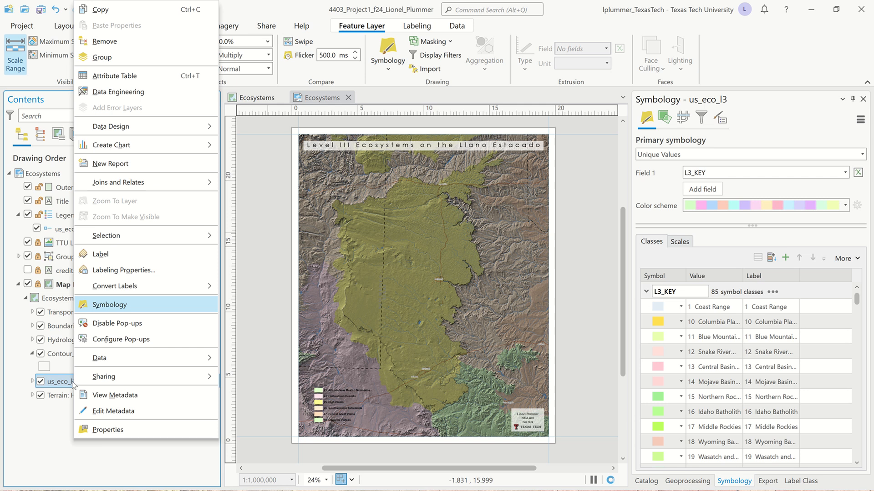
left_click(127, 10)
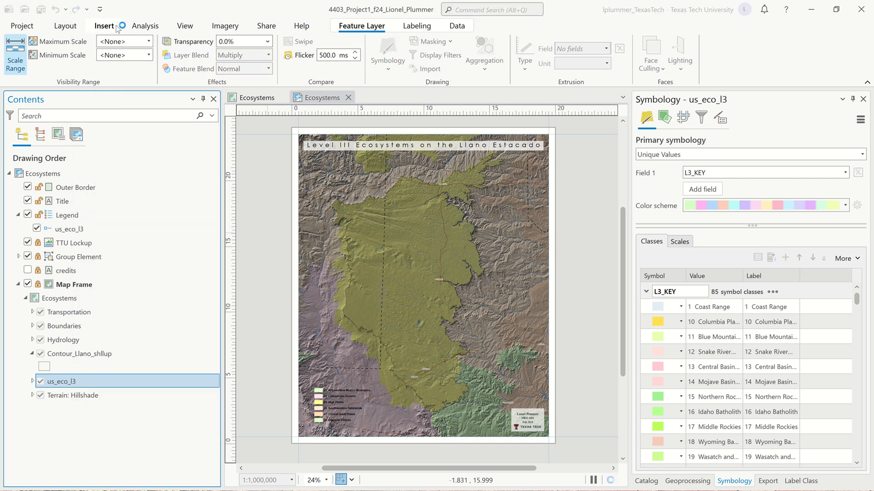
left_click(69, 302)
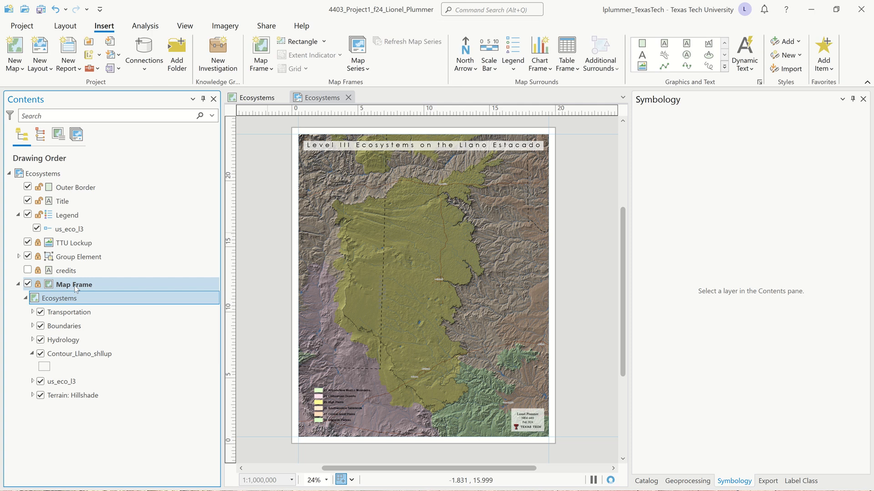
right_click(67, 303)
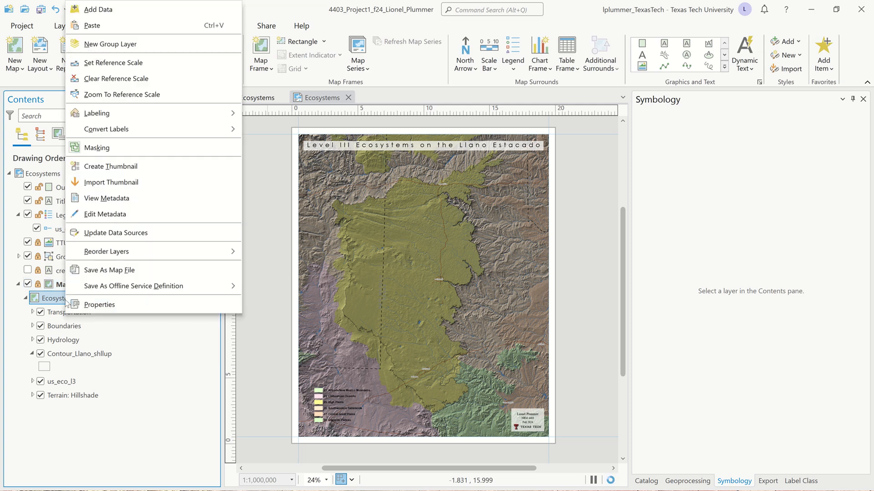
left_click(116, 26)
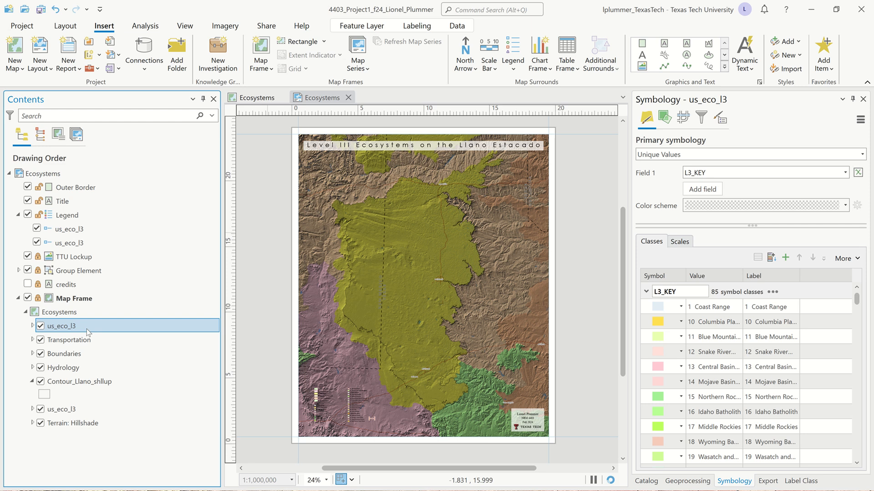
left_click_drag(88, 327, 74, 401)
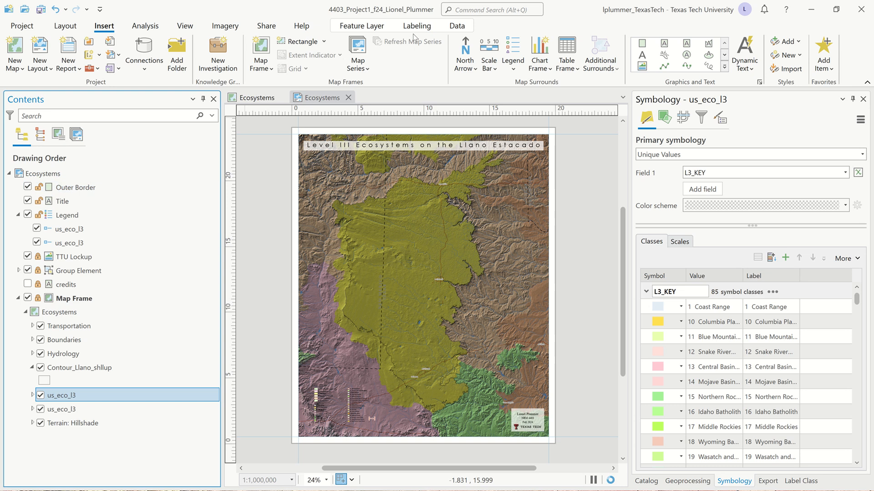
Step: Set the copied us_eco_l3 layer's blend mode to Overlay and its transparency to 30%
left_click(362, 27)
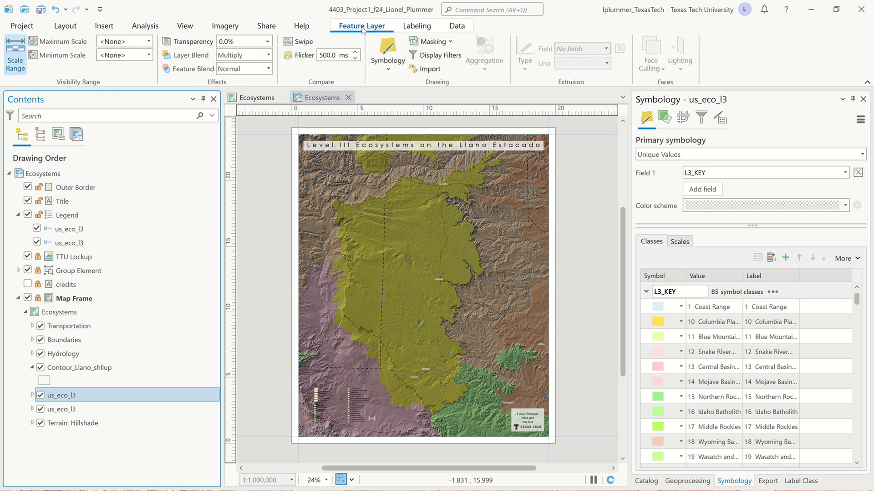
left_click(269, 55)
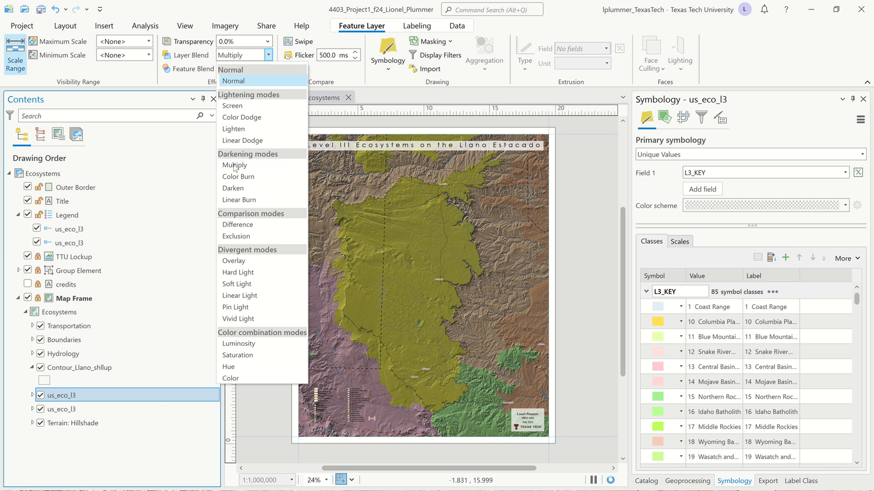
left_click(233, 263)
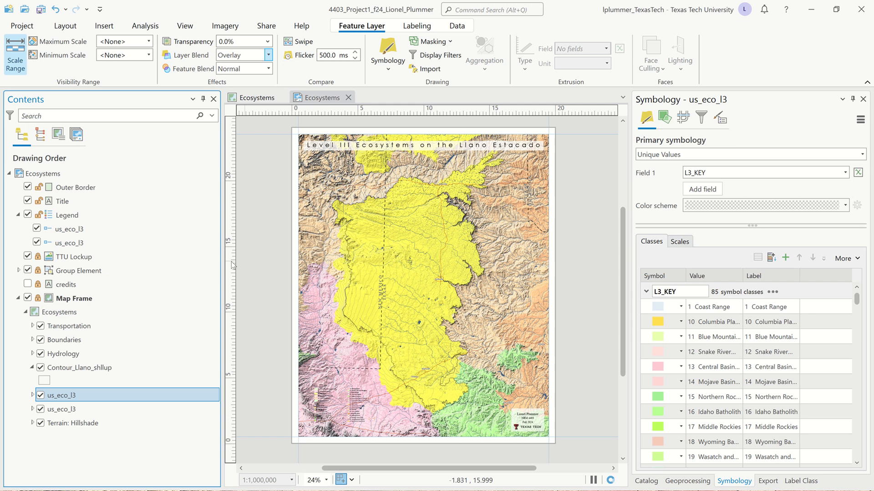
left_click(244, 40)
left_click_drag(243, 40, 202, 35)
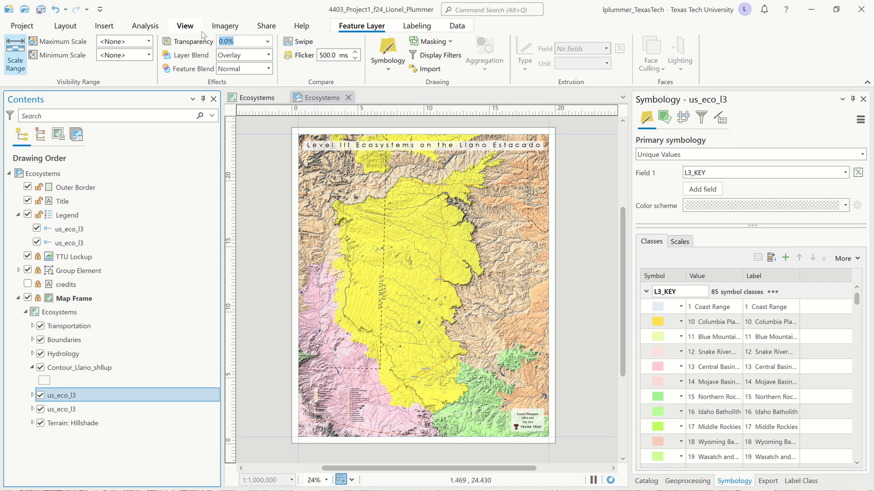
type("30")
key("Tab")
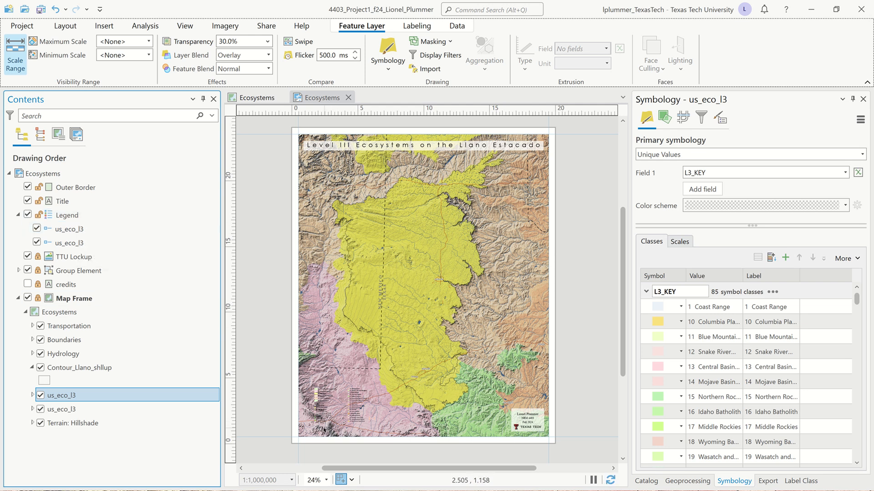
Step: Remove the duplicate us_eco_l3 item from the legend
scroll(314, 406, "up", 3)
scroll(320, 387, "up", 5)
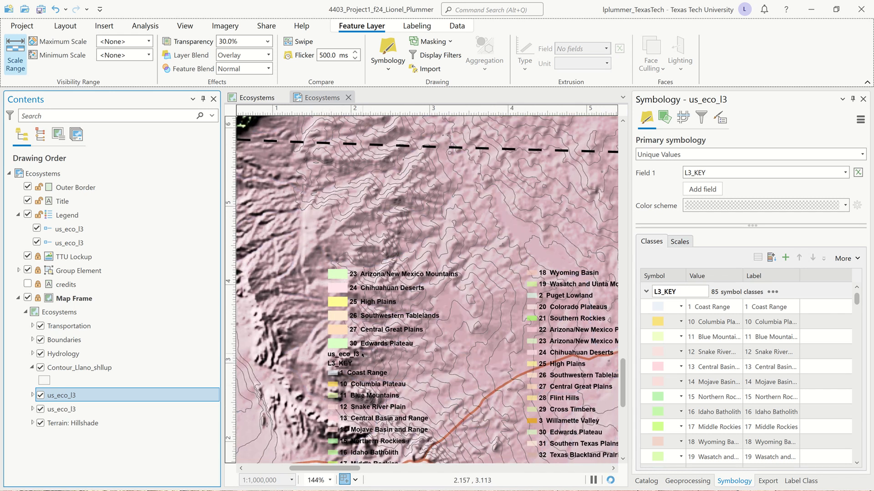
left_click(37, 229)
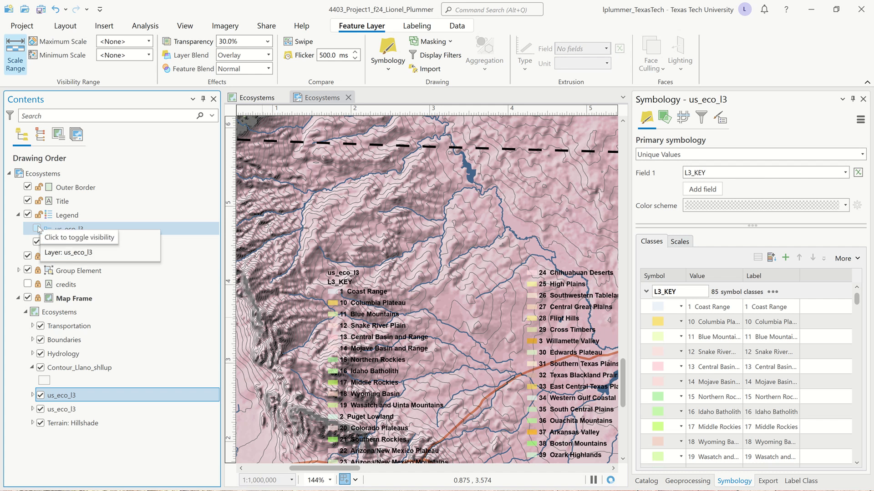
left_click(37, 229)
left_click(66, 243)
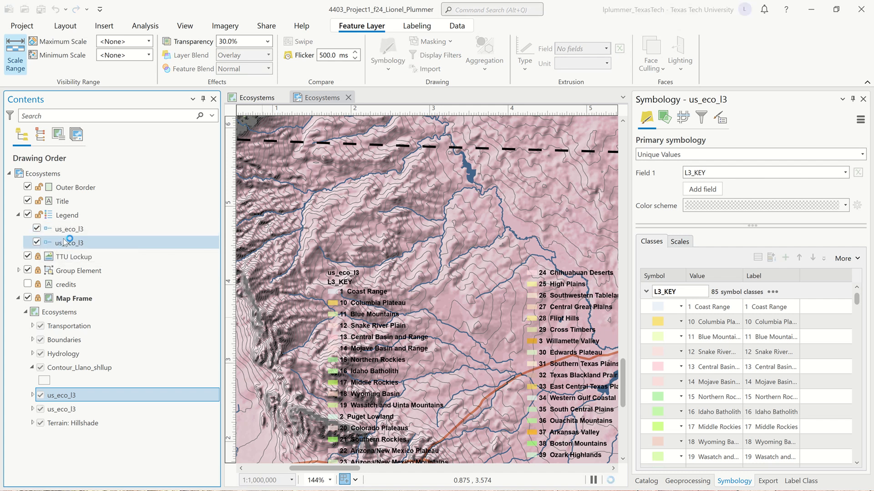
right_click(67, 243)
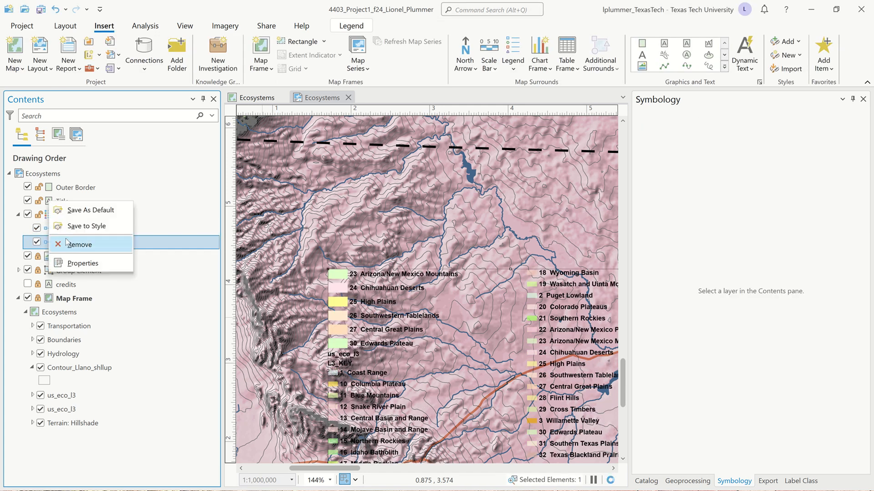
left_click(78, 245)
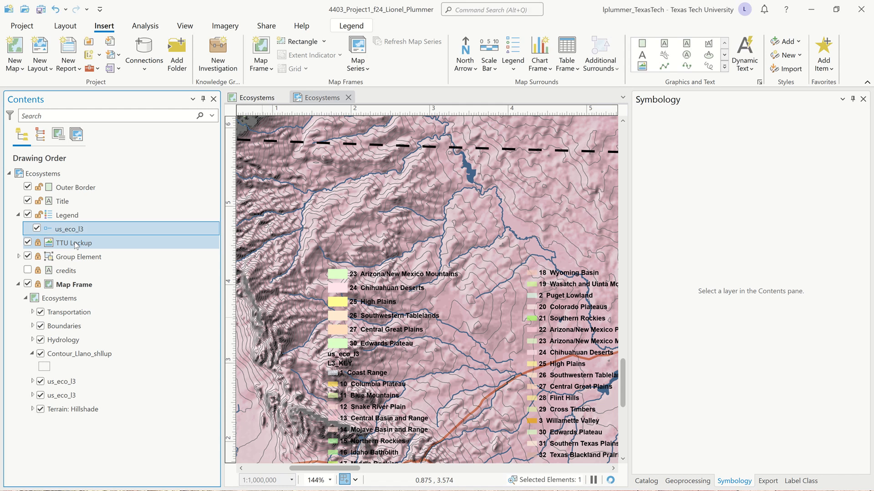
Step: Convert the legend into graphics
scroll(317, 336, "down", 6)
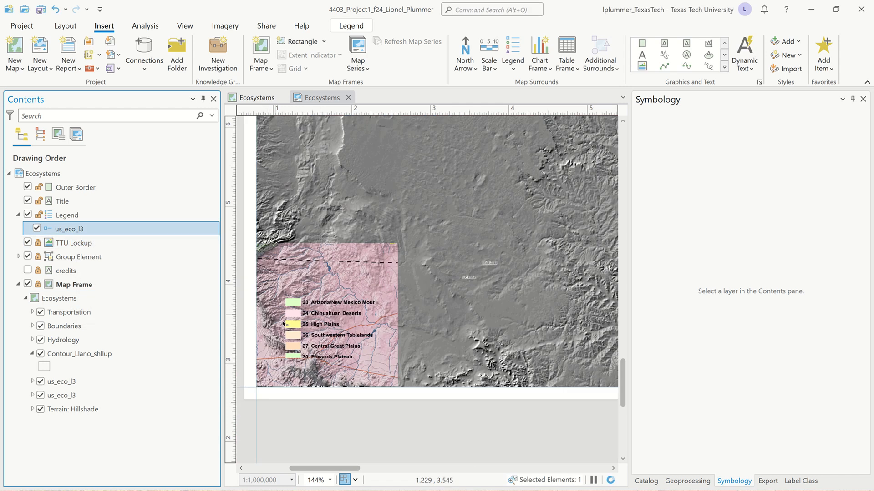
scroll(317, 335, "down", 3)
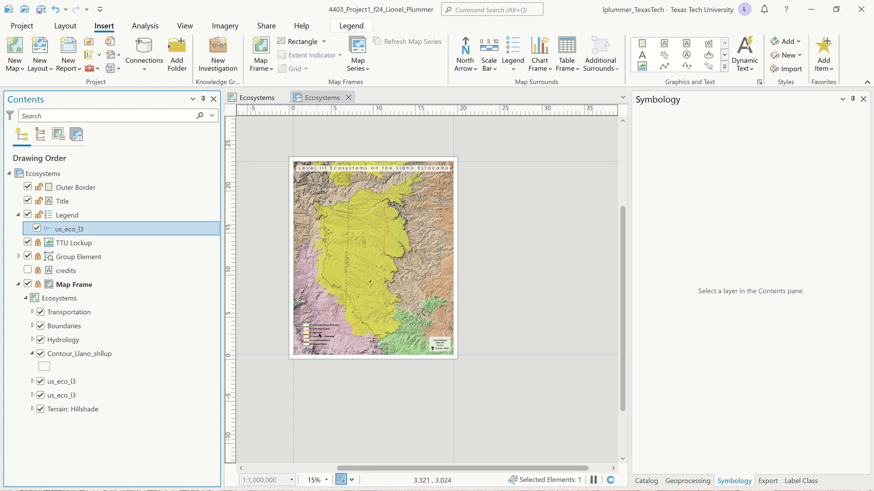
left_click_drag(320, 336, 325, 359)
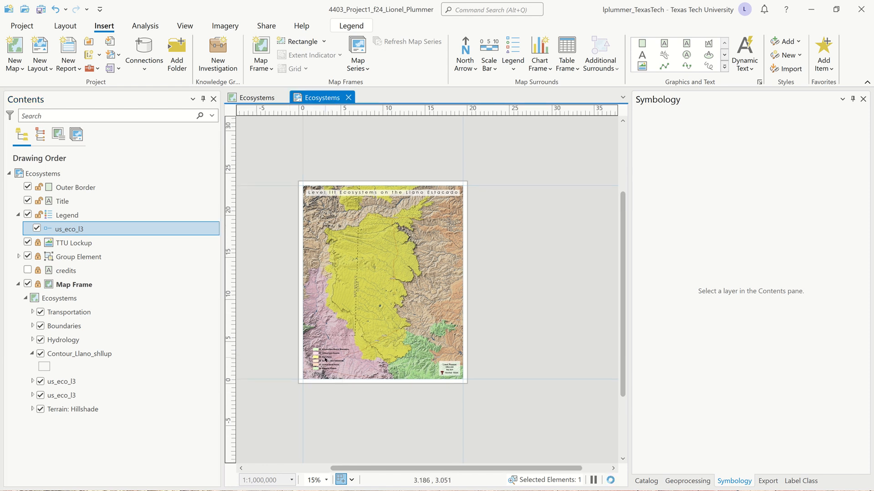
scroll(315, 366, "up", 5)
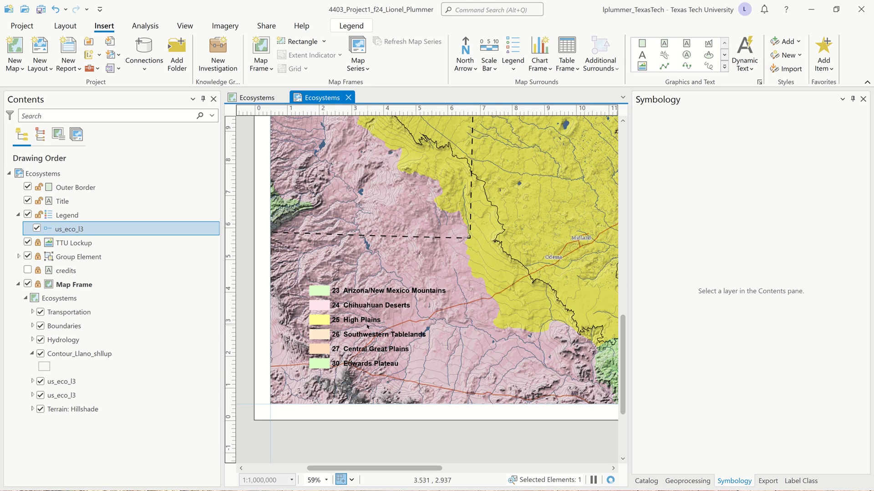
left_click(35, 215, "ctrl")
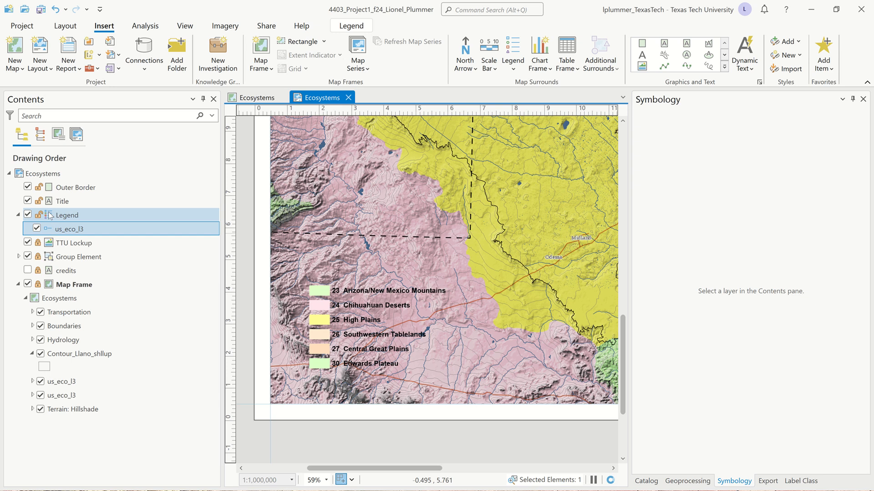
left_click(50, 215)
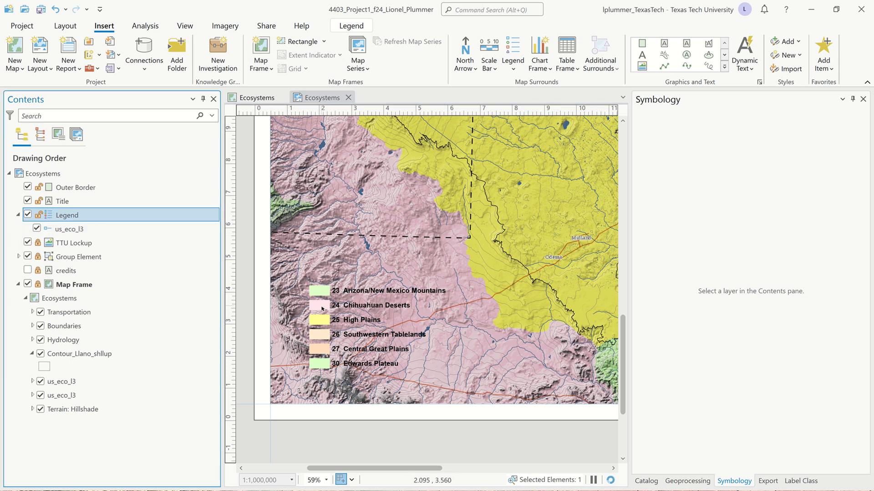
right_click(52, 217)
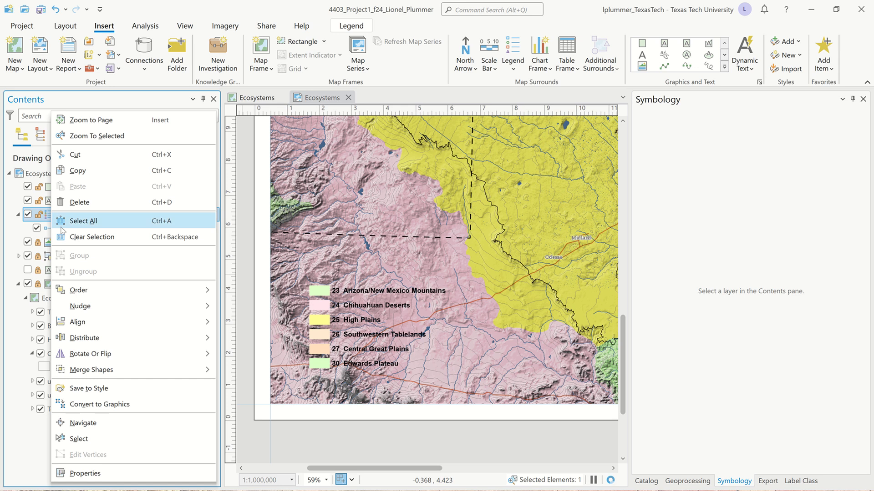
left_click(116, 404)
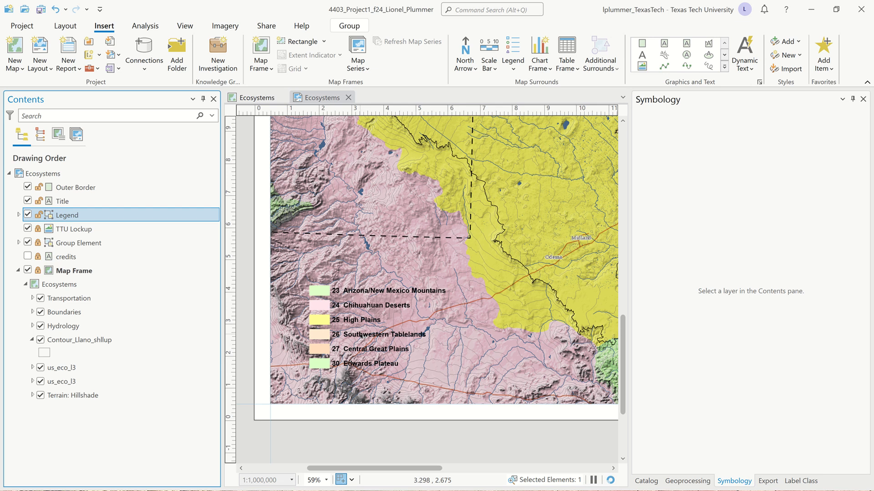
Step: Lock the Outer Border and Title elements so they cannot be selected on the page
scroll(361, 336, "down", 4)
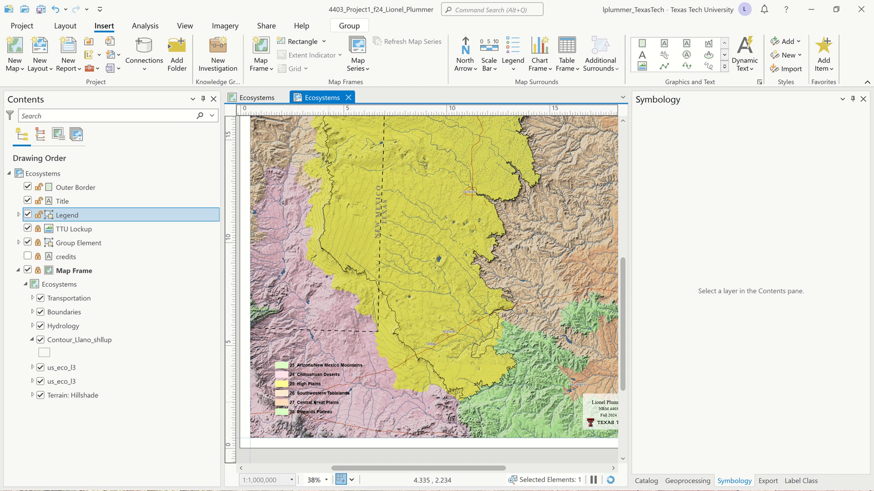
scroll(315, 403, "up", 2)
scroll(288, 426, "down", 4)
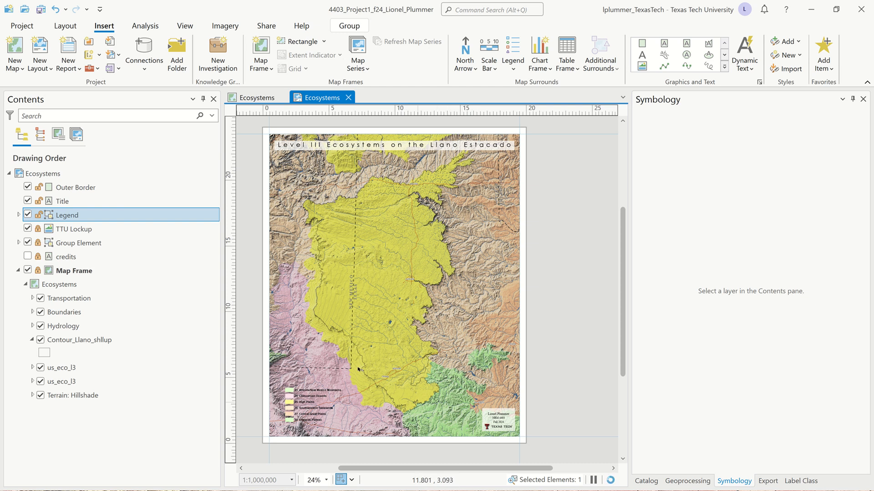
left_click(291, 419)
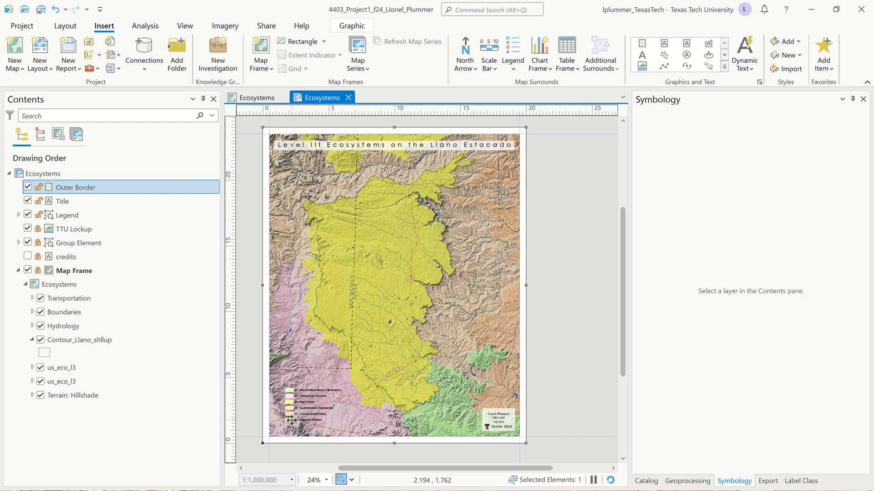
left_click(38, 188)
left_click(38, 201)
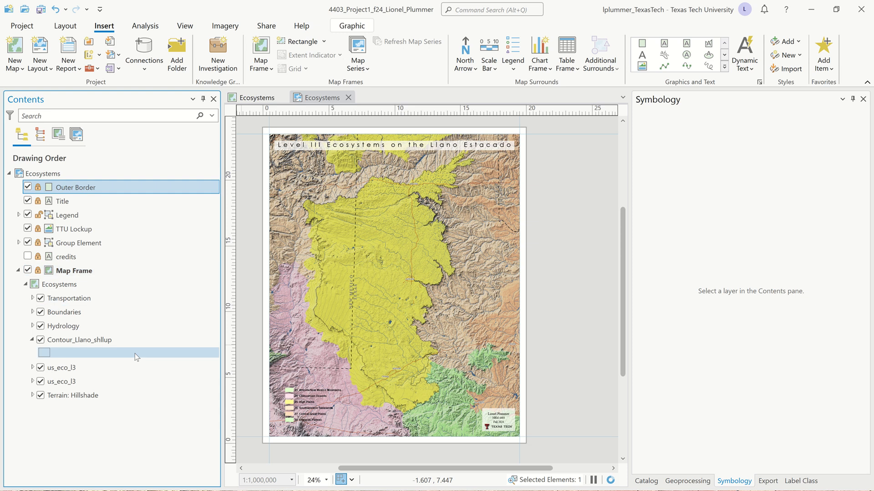
Step: Set the Edwards Plateau legend patch's fill color by sampling the green ecoregion on the map with the eyedropper
left_click(290, 420)
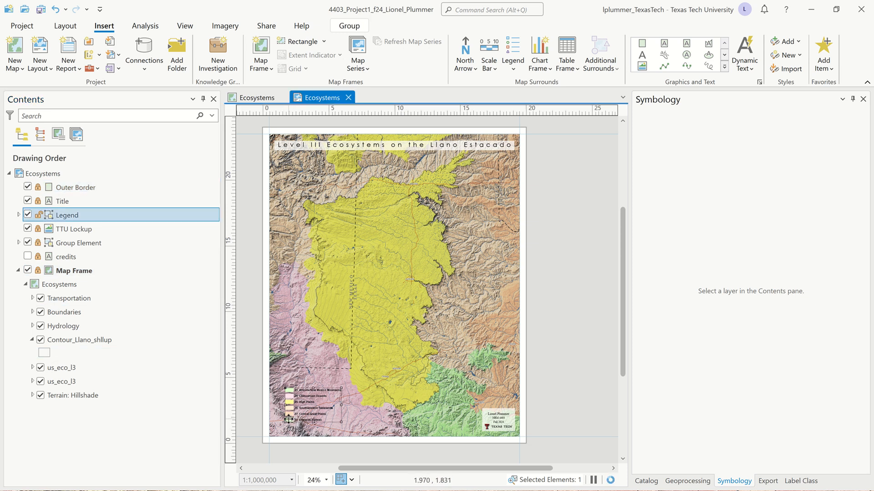
left_click(289, 421)
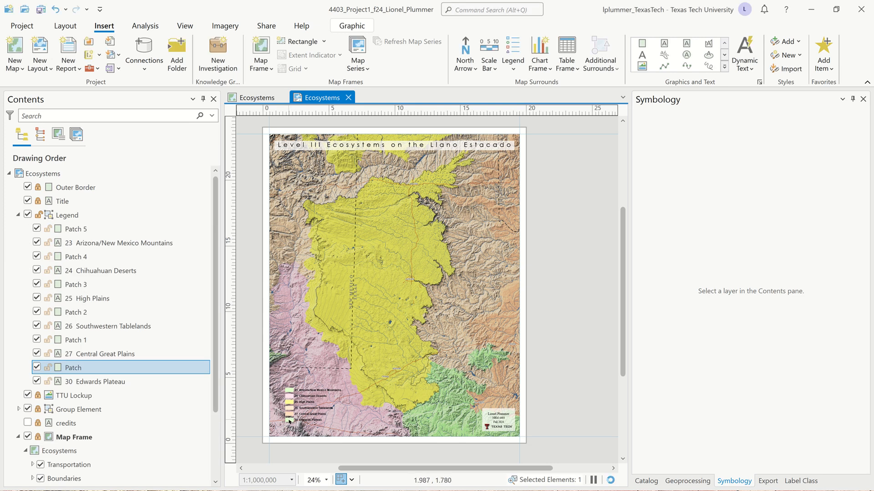
scroll(289, 421, "up", 5)
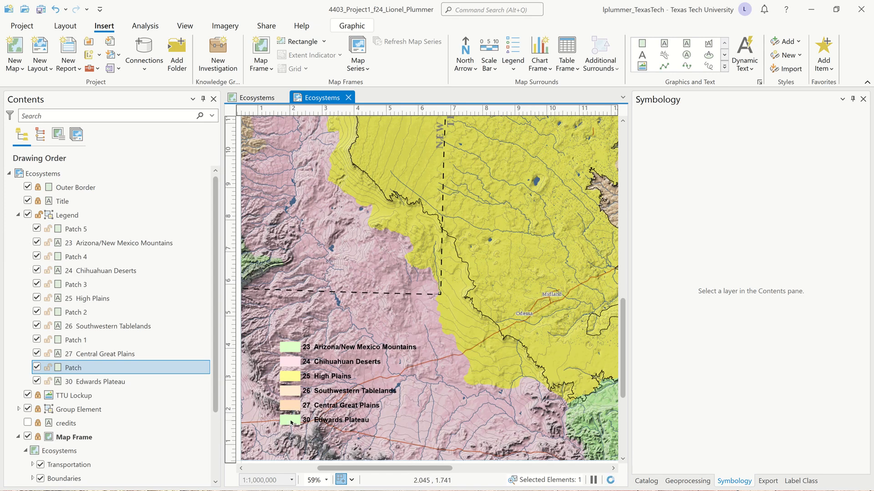
scroll(292, 421, "down", 2)
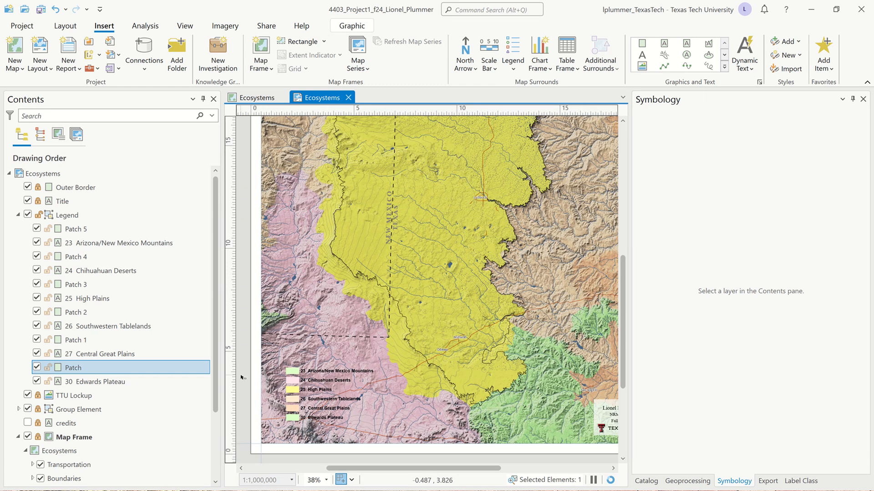
left_click(242, 377)
left_click(294, 417)
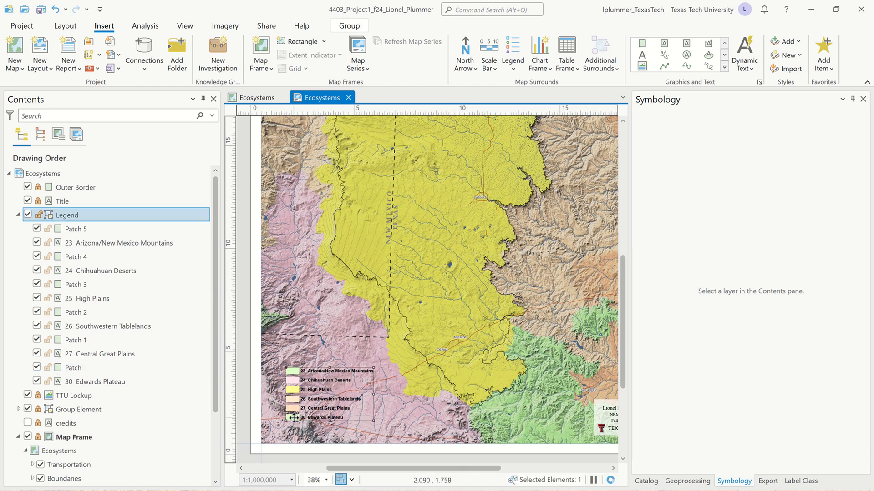
left_click(293, 417)
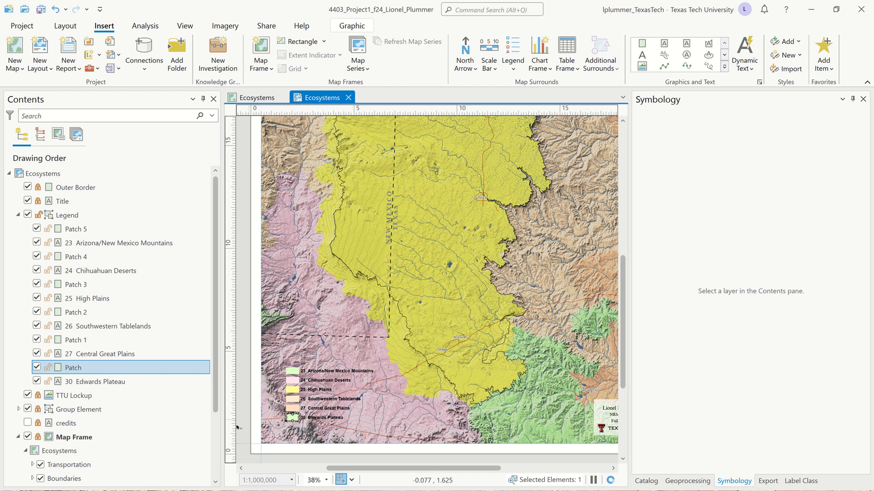
right_click(296, 419)
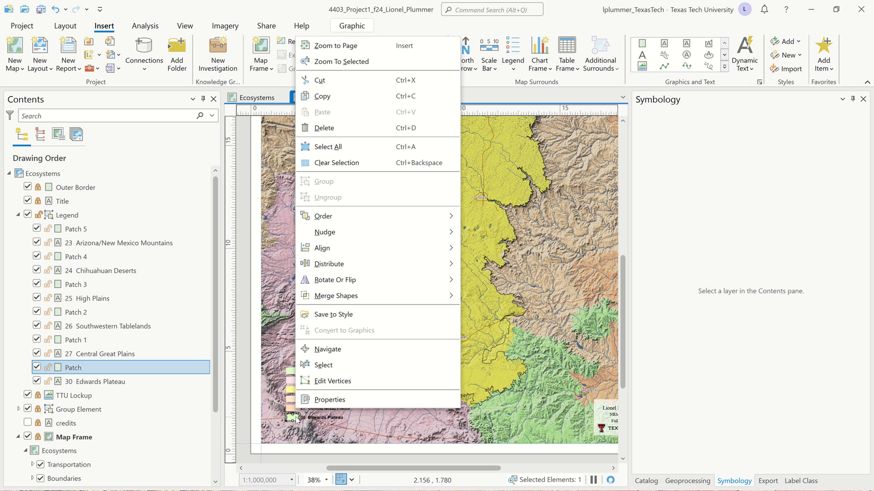
left_click(324, 400)
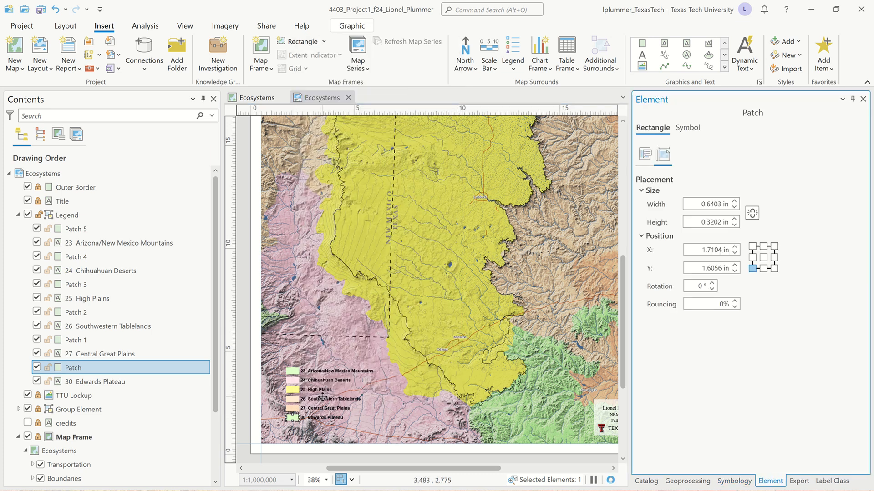
left_click(689, 129)
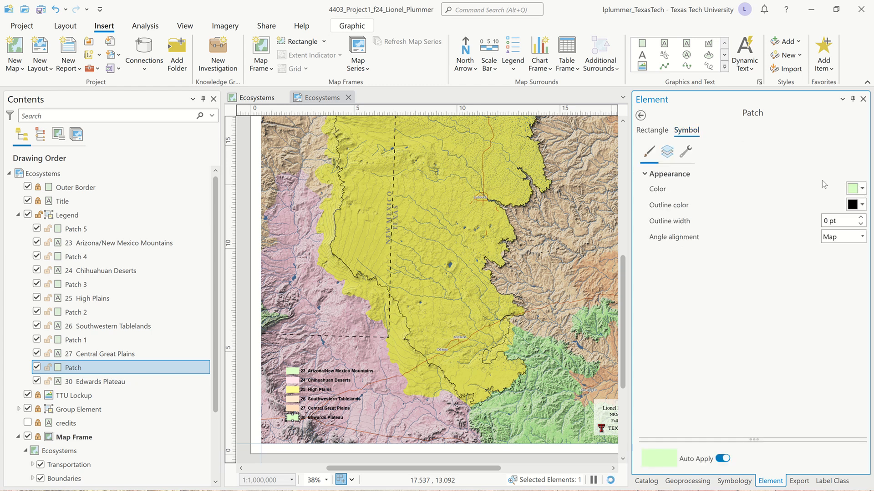
left_click(863, 189)
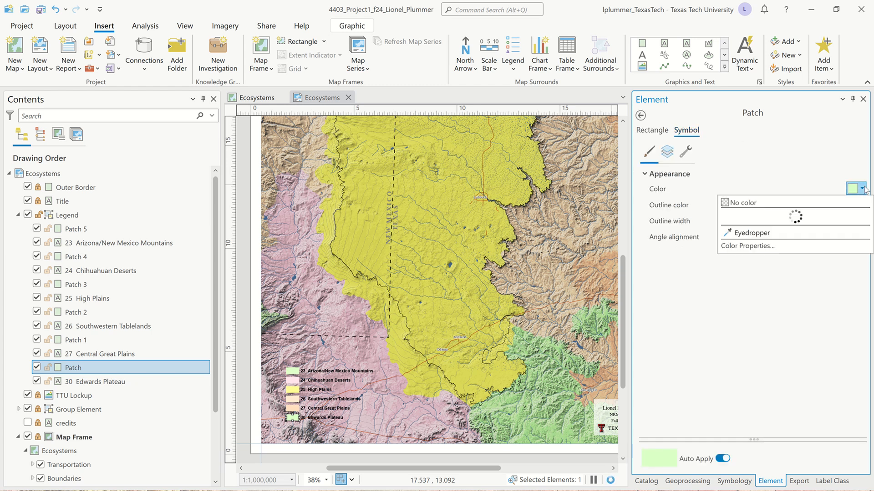
left_click(752, 369)
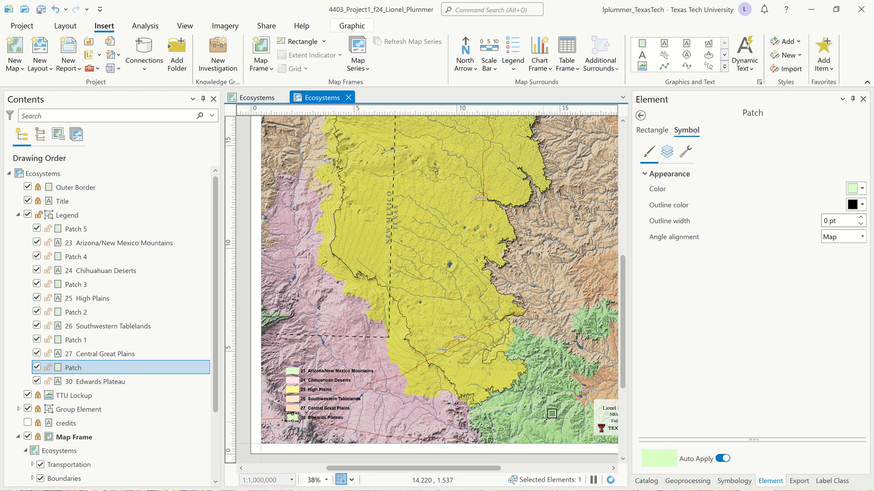
left_click(545, 421)
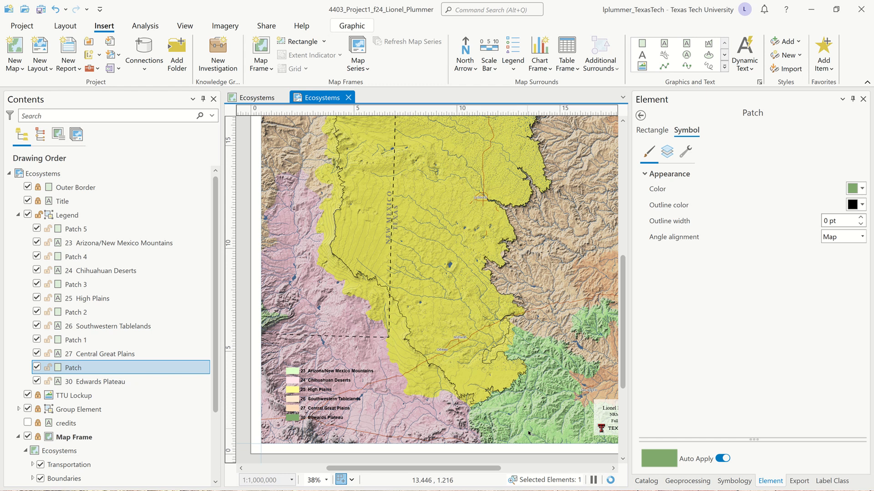
Step: Set the High Plains legend patch's fill color by sampling the yellow High Plains region with the eyedropper
left_click(294, 390)
left_click(294, 390)
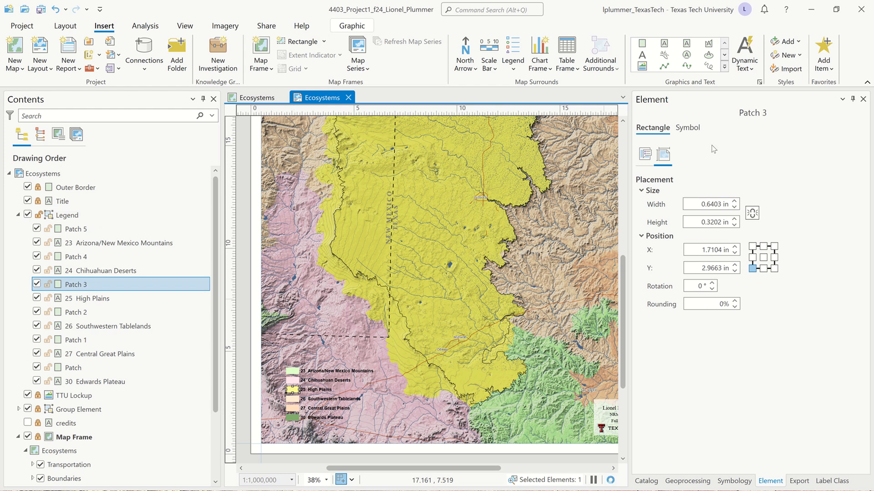
left_click(688, 128)
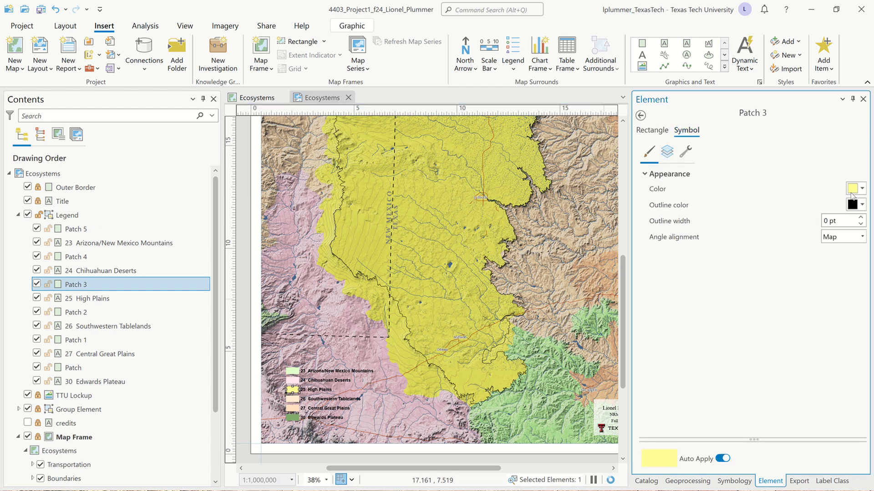
left_click(862, 189)
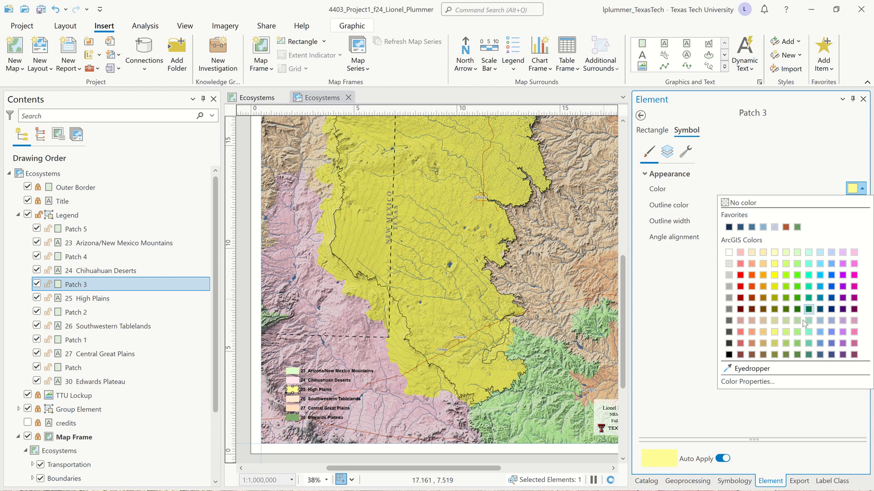
left_click(752, 368)
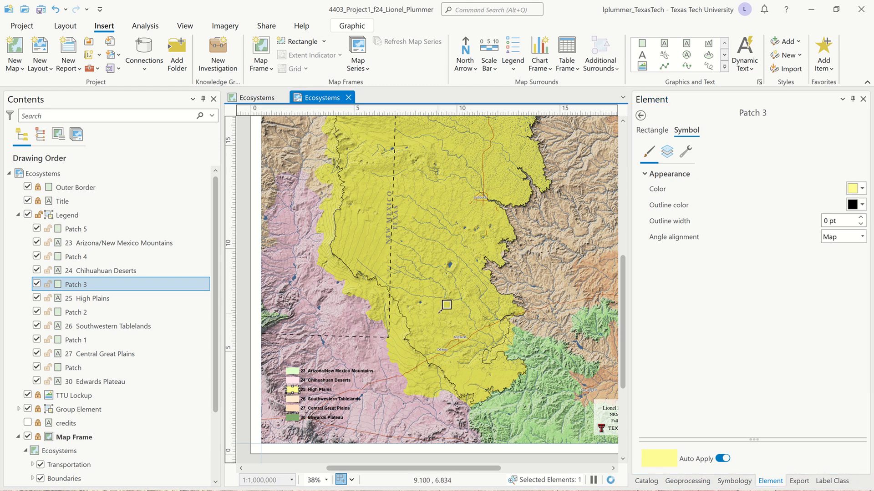
left_click(446, 305)
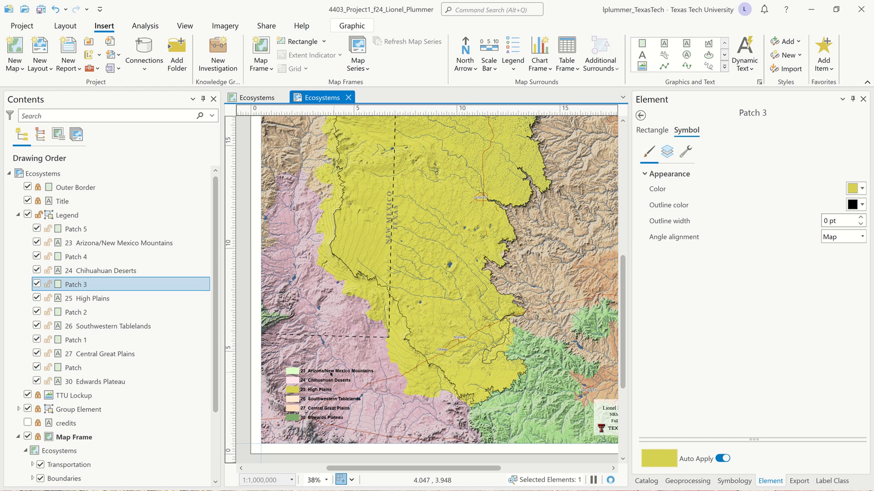
Step: Set the Chihuahuan Deserts legend patch's fill color by sampling the pink region on the map with the eyedropper
left_click(289, 381)
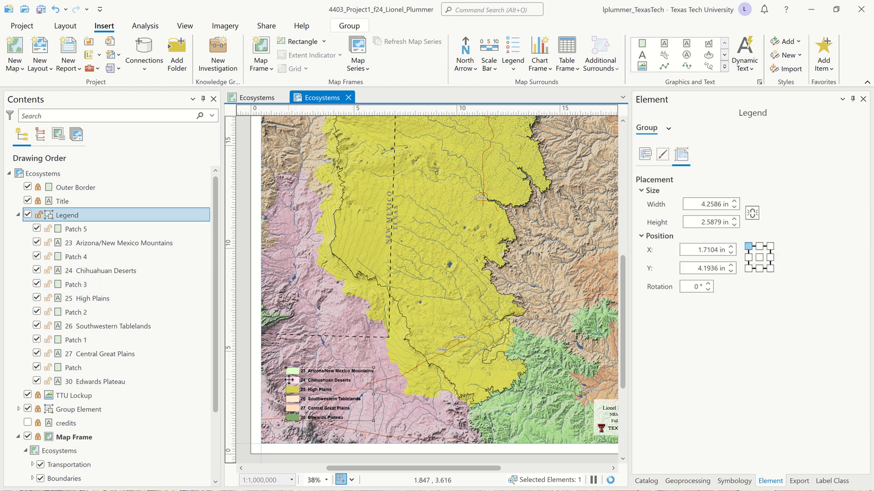
left_click(289, 381)
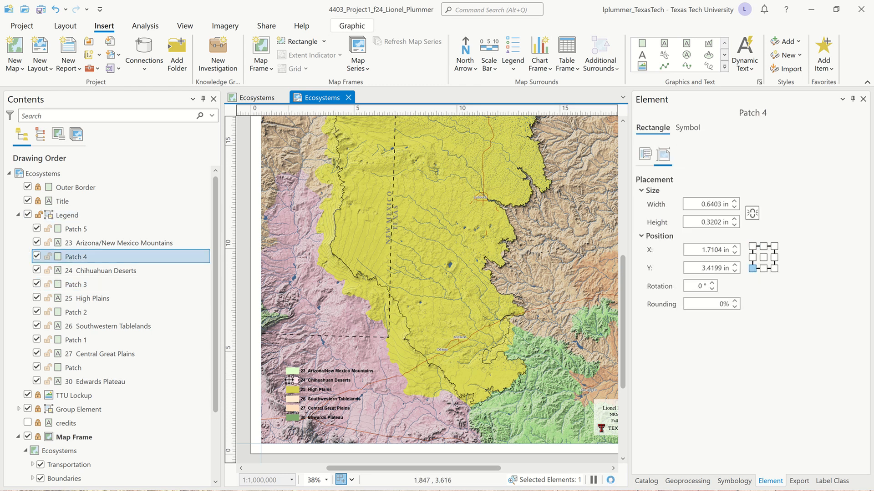
left_click(687, 128)
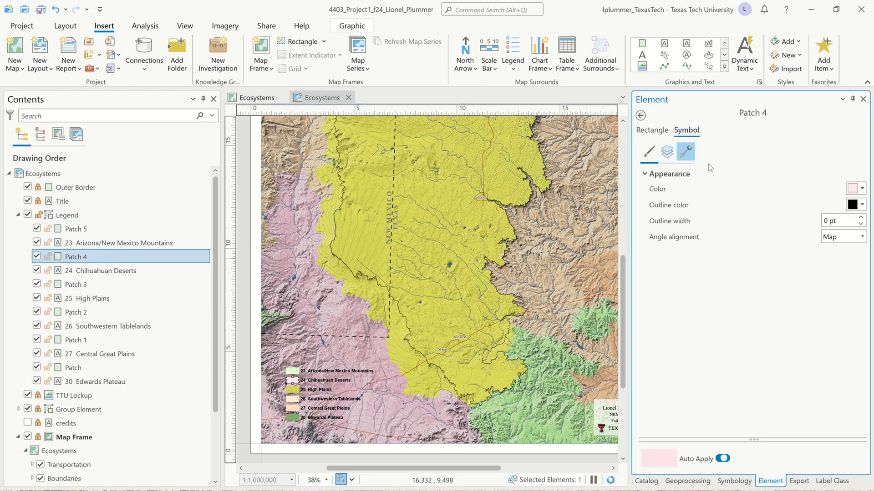
left_click(862, 190)
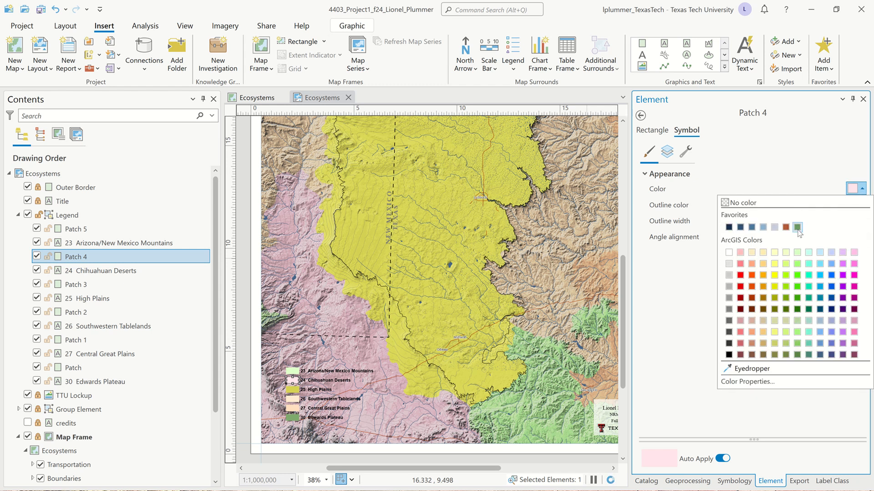
left_click(747, 369)
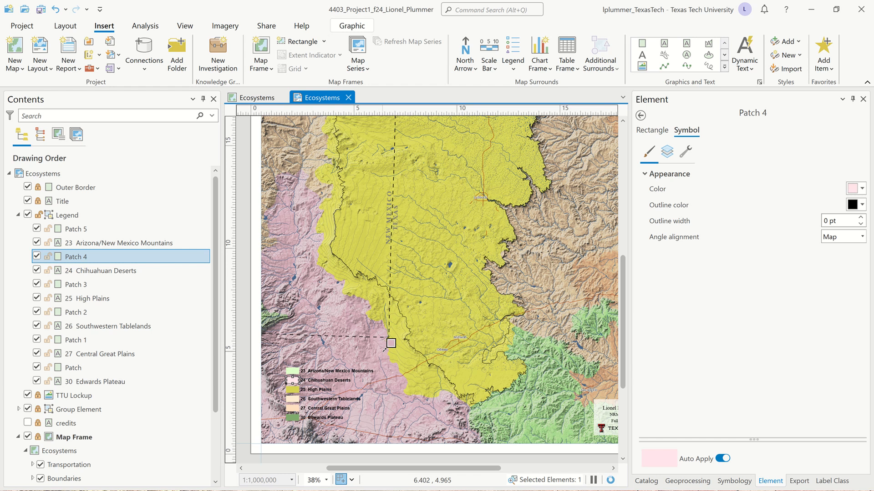
left_click(391, 343)
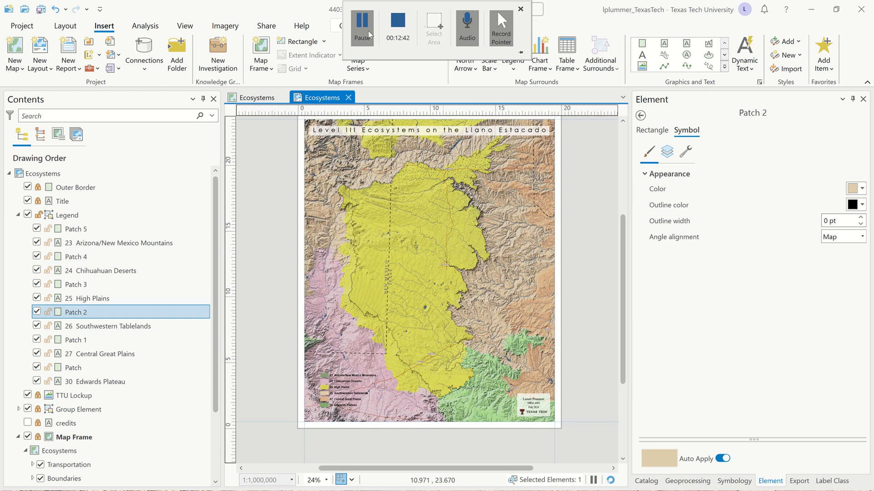
Step: Give the legend a white background with X and Y gaps of 0.2 in
left_click(342, 387)
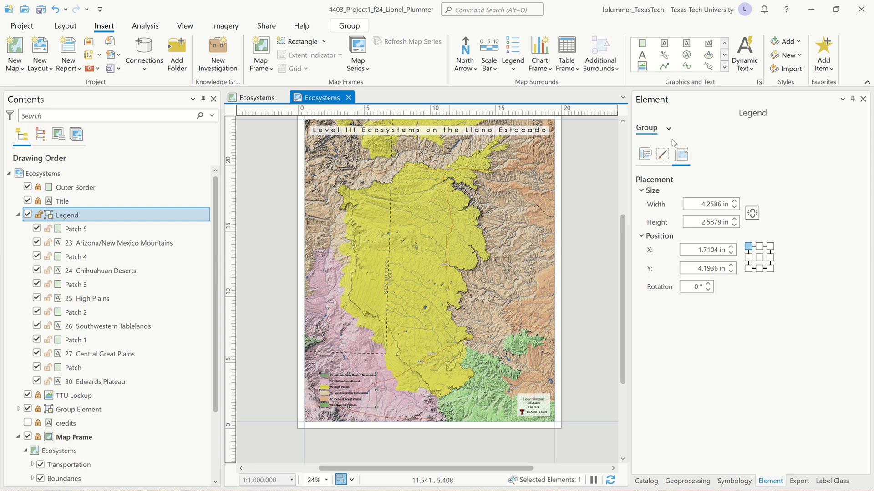
left_click(662, 156)
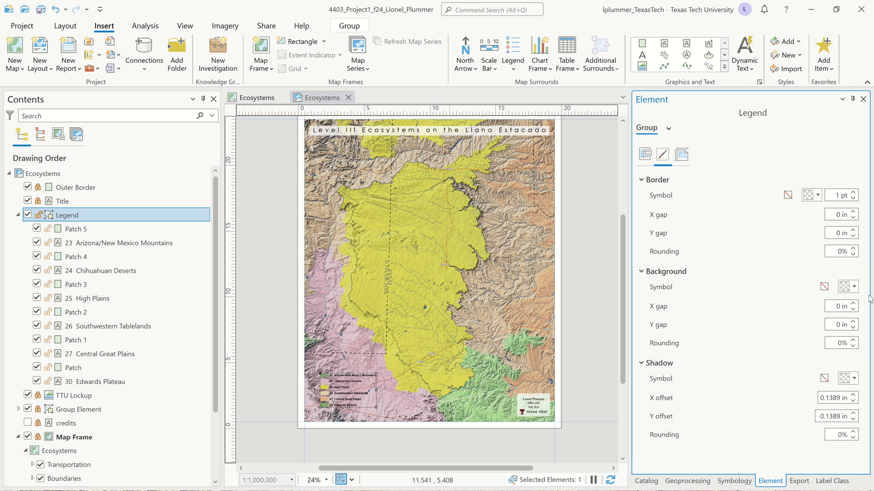
left_click(855, 289)
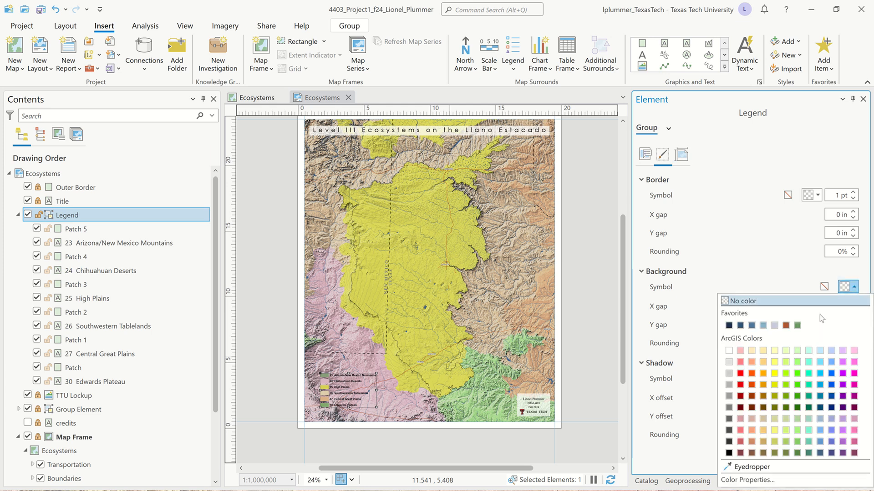
left_click(728, 351)
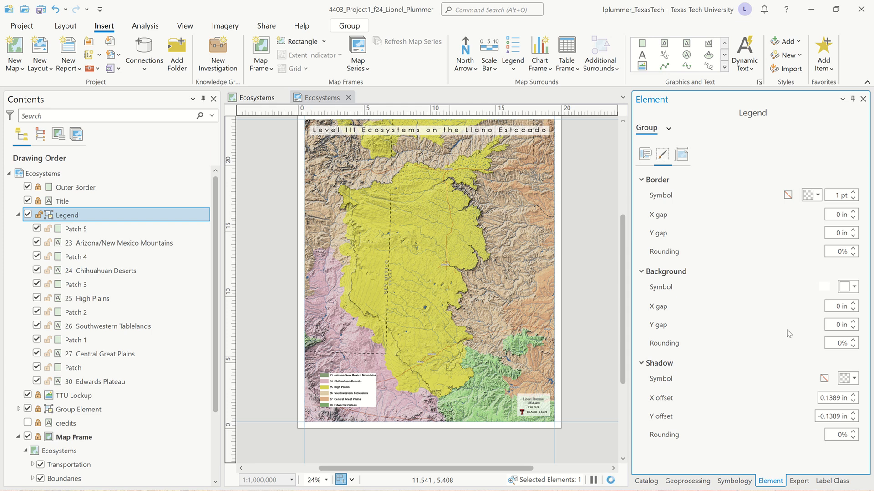
left_click(853, 303)
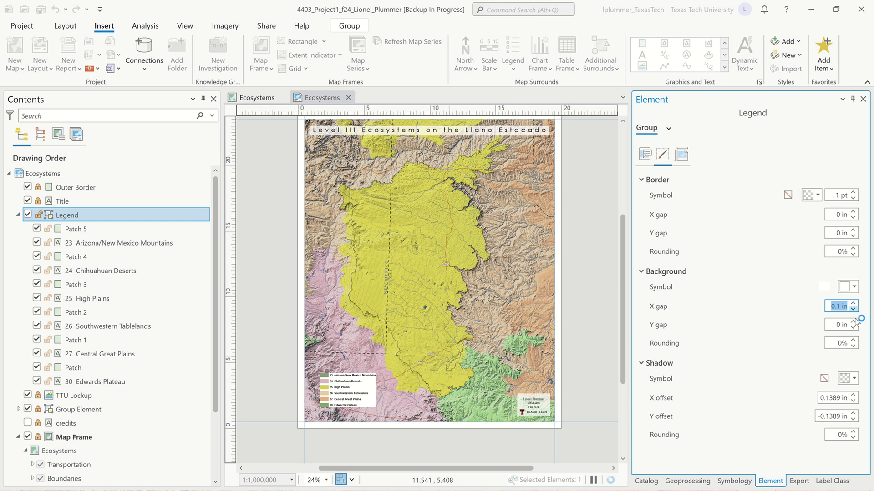
left_click(853, 321)
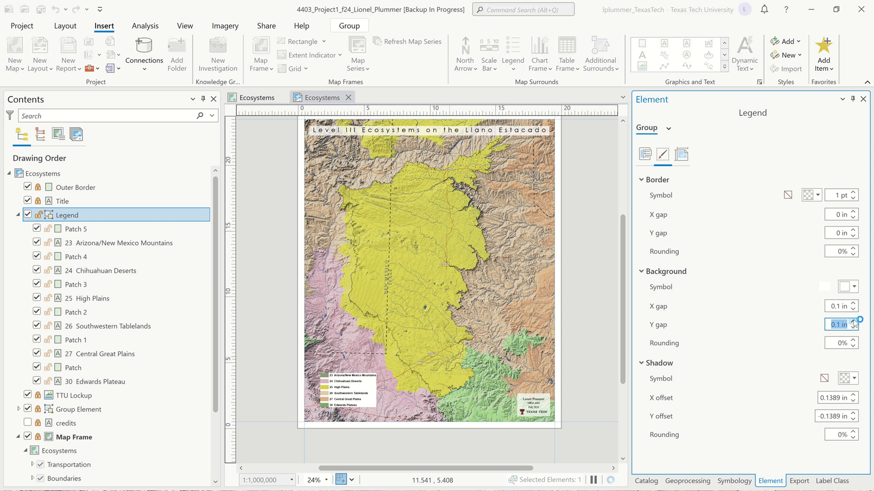
left_click(853, 322)
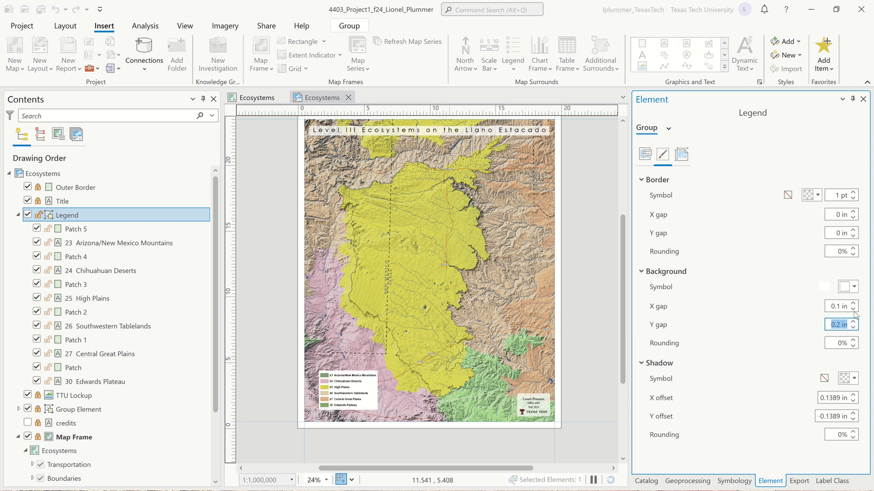
left_click(853, 304)
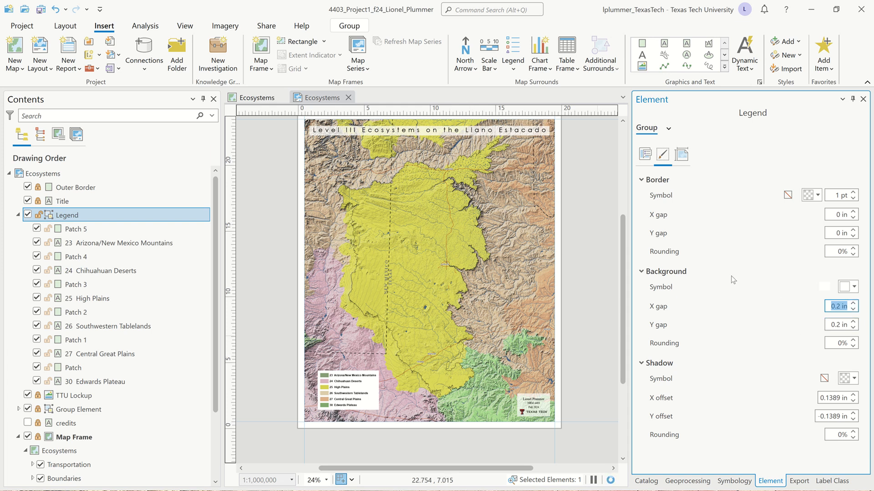
Step: Nudge the legend slightly into place on the page and save the project
left_click(326, 386)
left_click(274, 316)
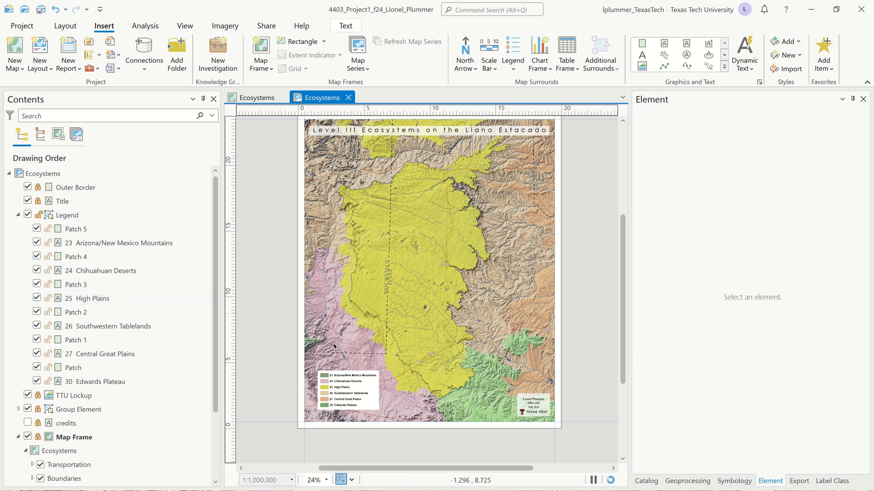
left_click(366, 385)
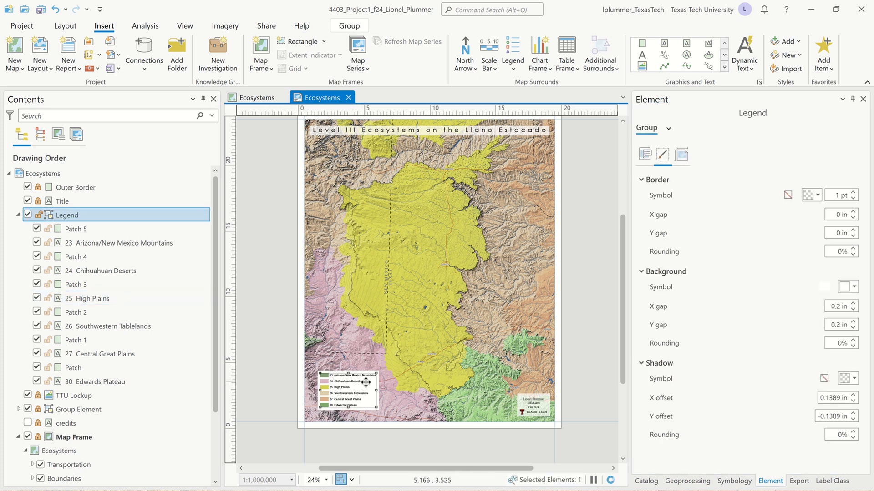
left_click_drag(366, 385, 364, 386)
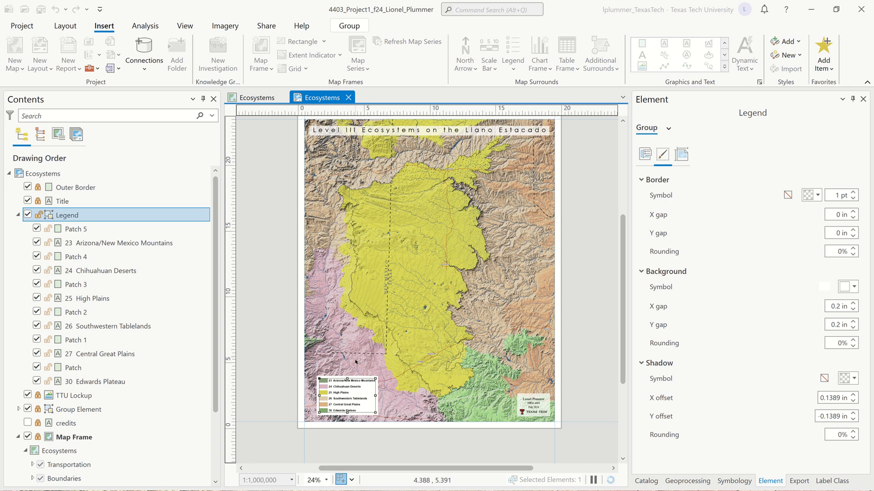
scroll(384, 297, "up", 1)
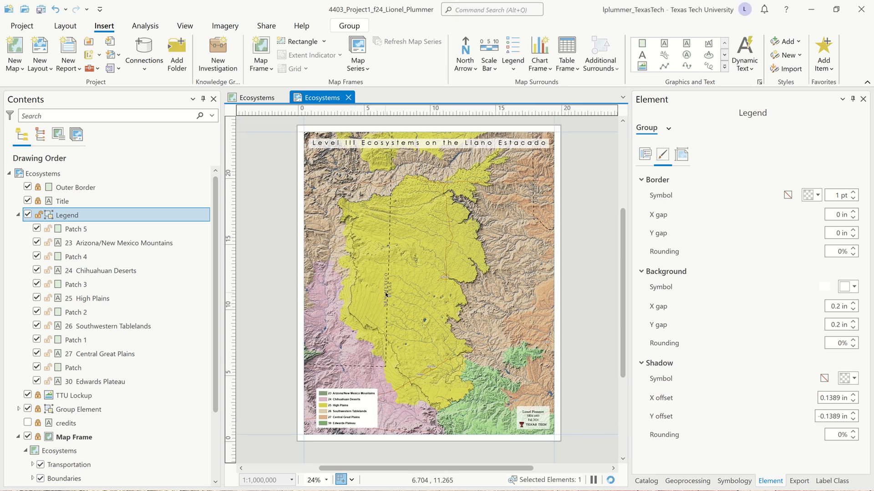
key("ctrl+s")
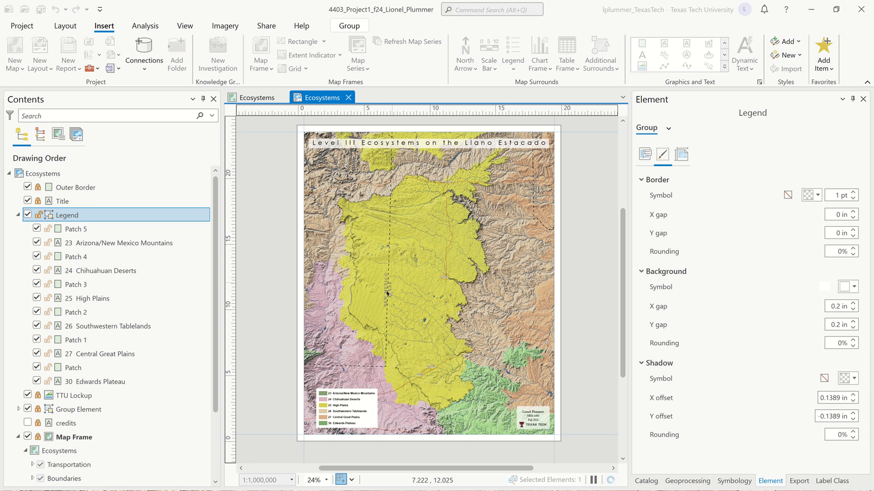
Step: Hide the layout guides
left_click(73, 27)
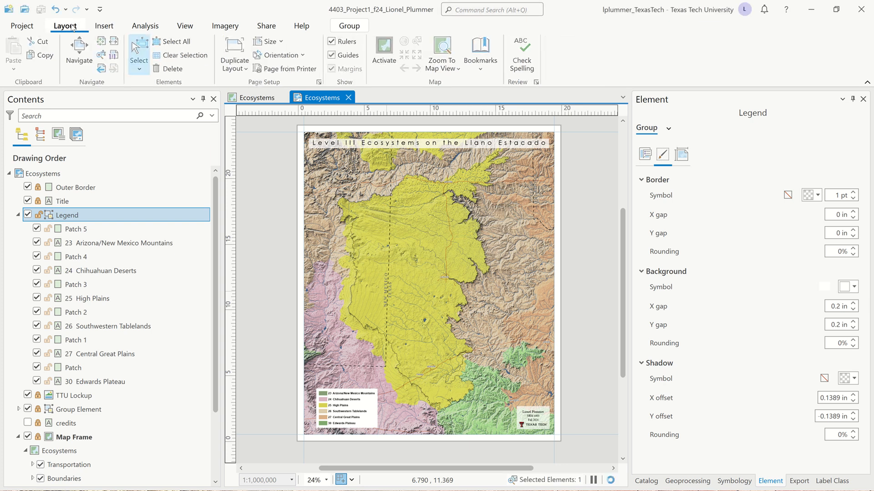
left_click(104, 41)
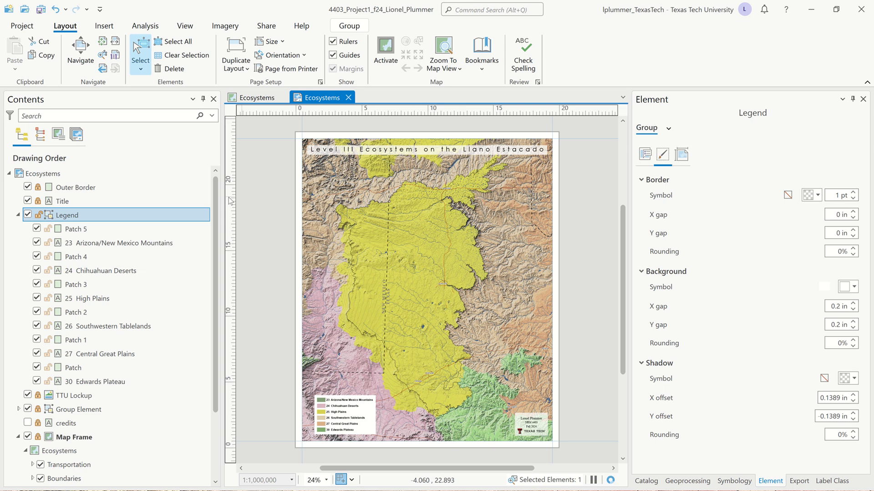
right_click(263, 113)
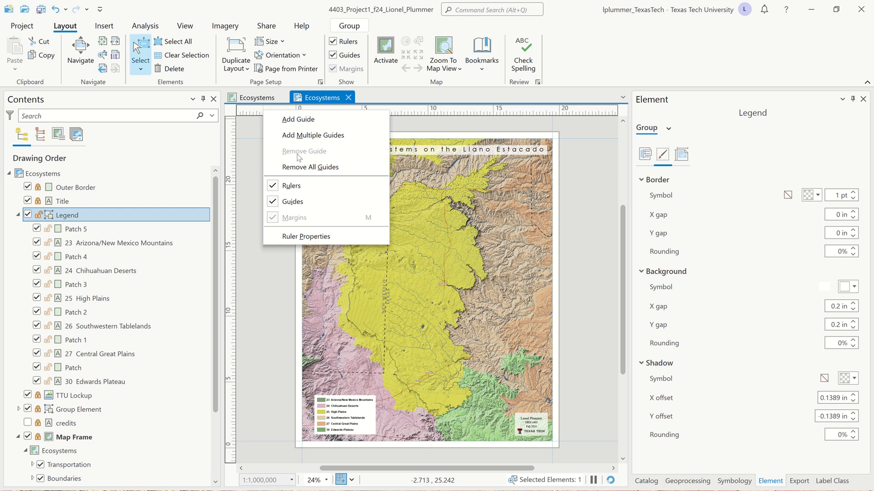
left_click(274, 202)
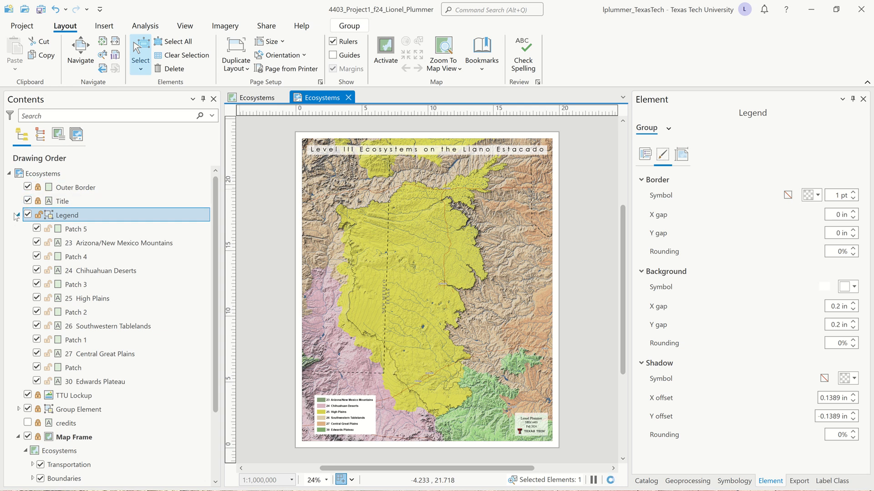
Step: Set the Hydrology group layer's blend mode to Multiply
left_click(17, 215)
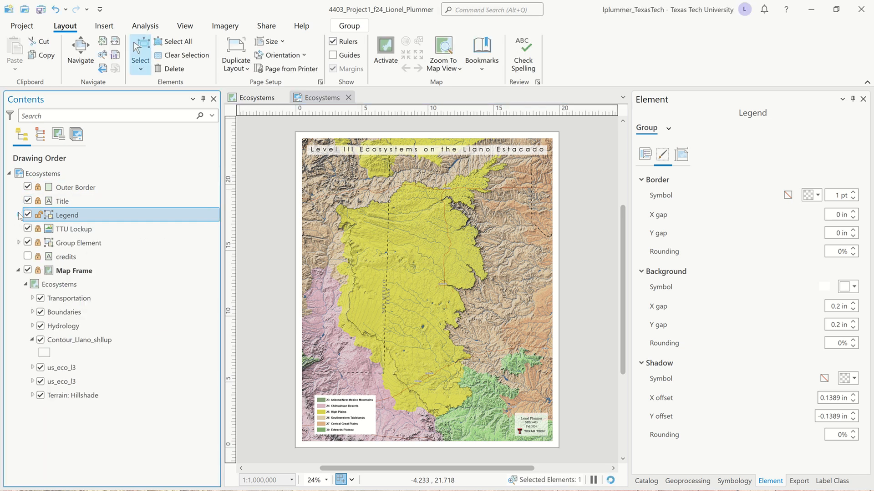
left_click(38, 215)
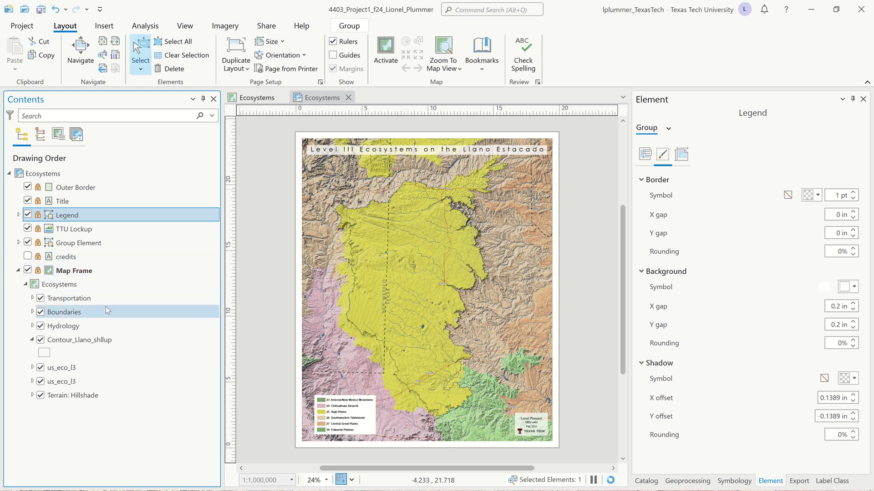
left_click(32, 340)
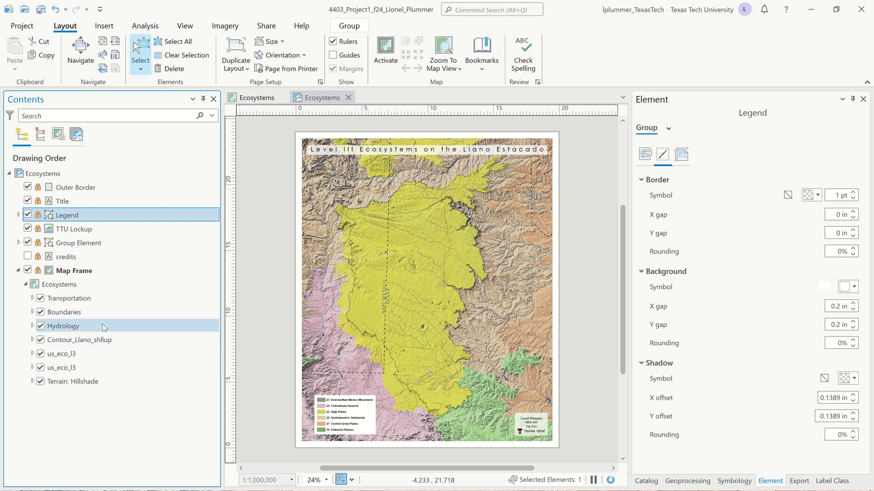
left_click(101, 301)
left_click(91, 329)
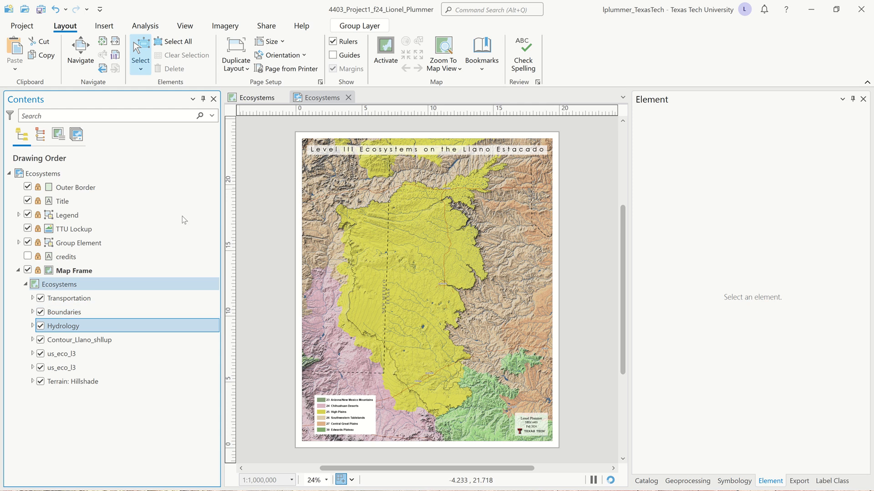
left_click(358, 26)
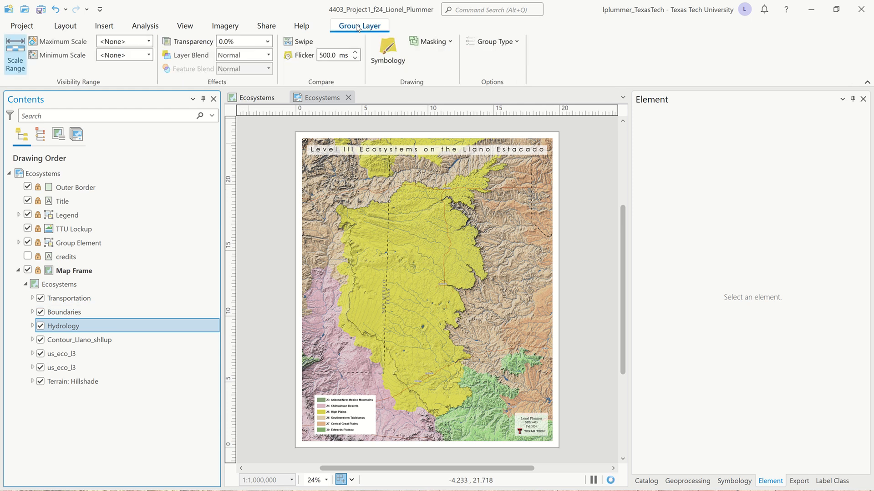
left_click(269, 55)
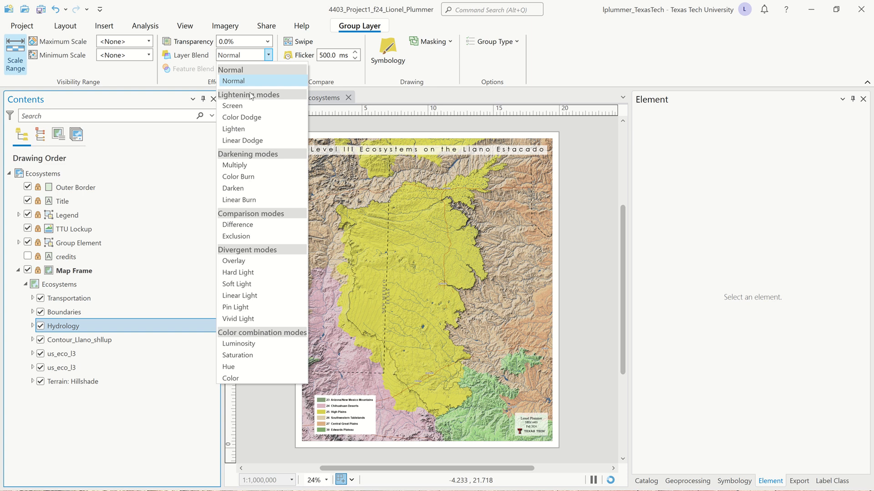
left_click(240, 166)
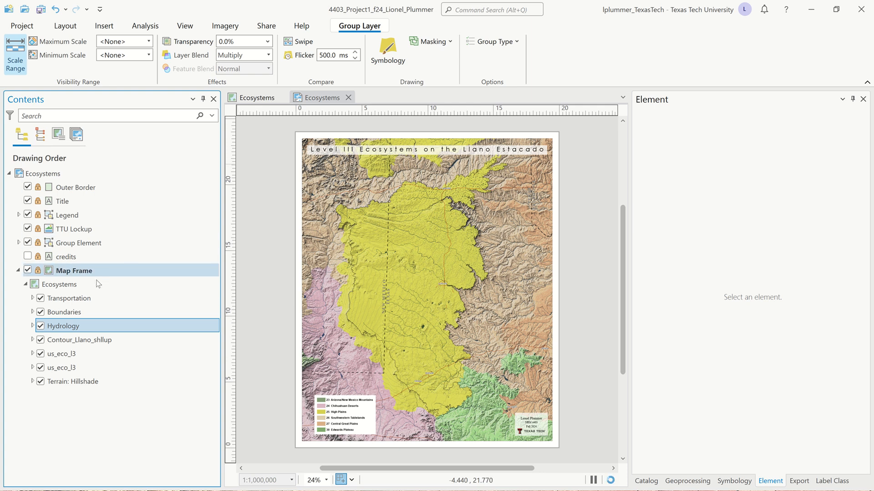
Step: Turn on labeling for the Primary_Roads layer under Transportation
left_click(74, 299)
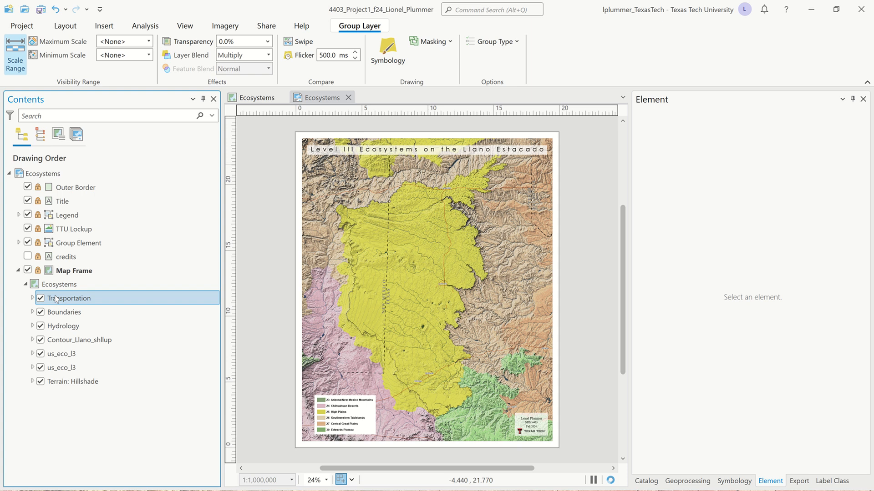
left_click(32, 298)
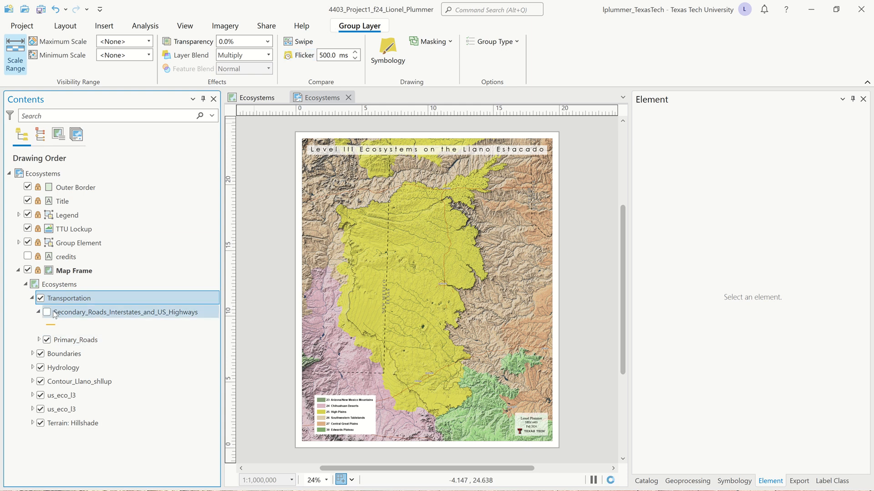
left_click(75, 340)
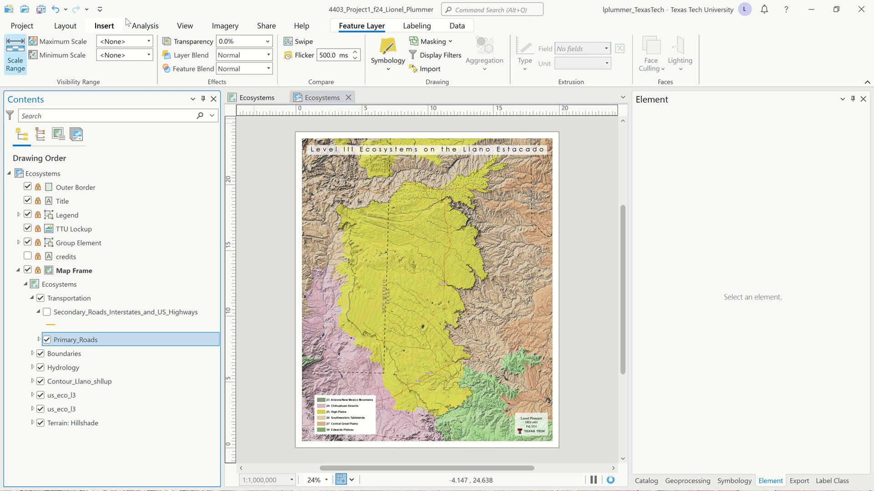
left_click(418, 28)
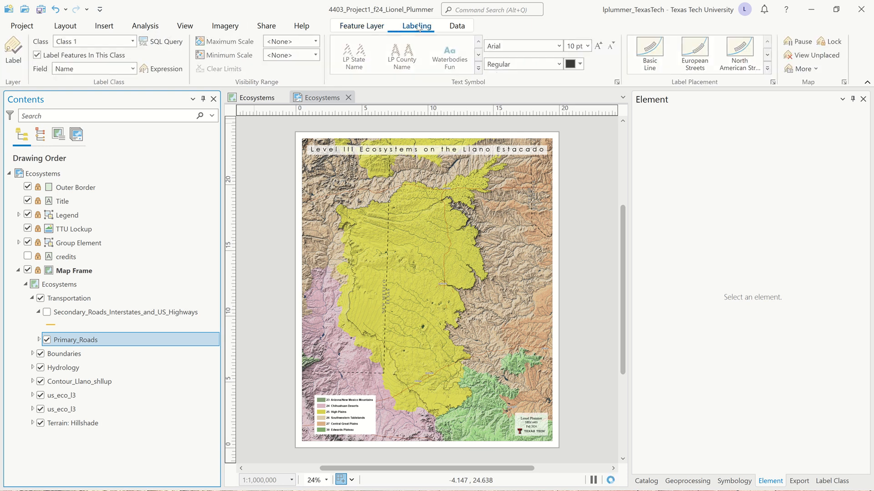
left_click(16, 52)
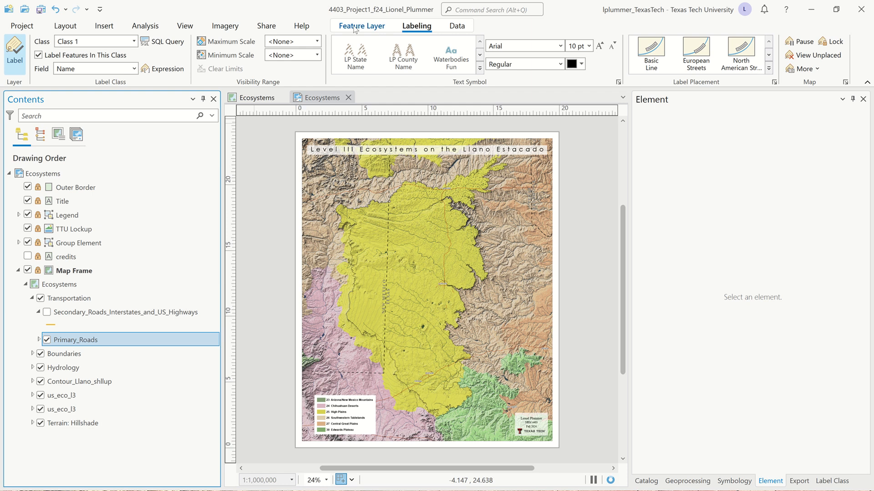
Step: Set the Primary_Roads layer's blend mode to Multiply
left_click(372, 26)
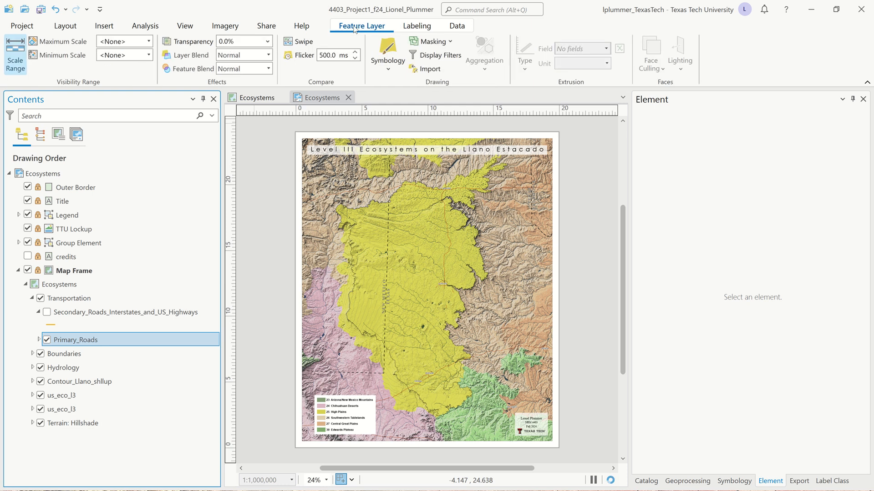
left_click(268, 55)
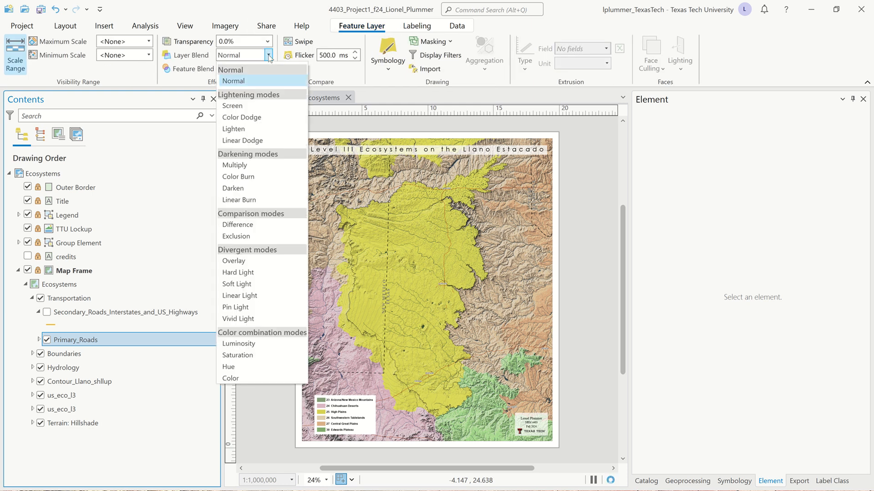
left_click(243, 166)
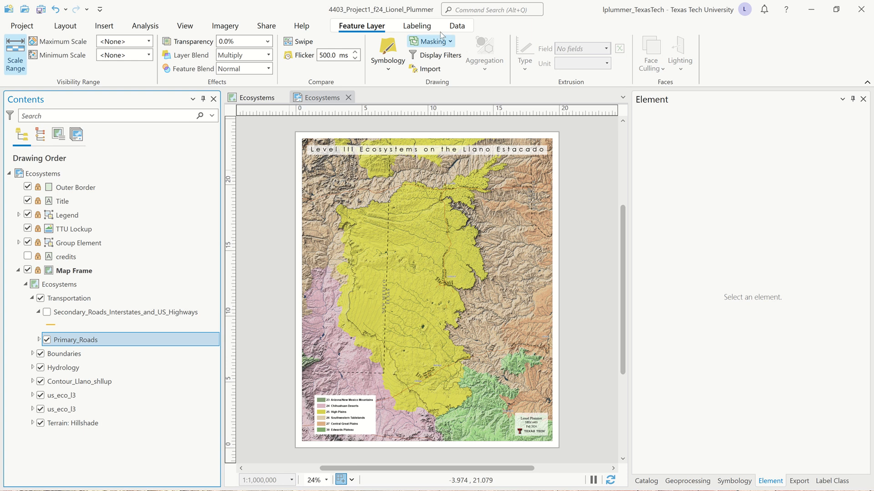
Step: Apply the Shield 2 label style to Primary_Roads and turn off the layer's visibility
left_click(428, 28)
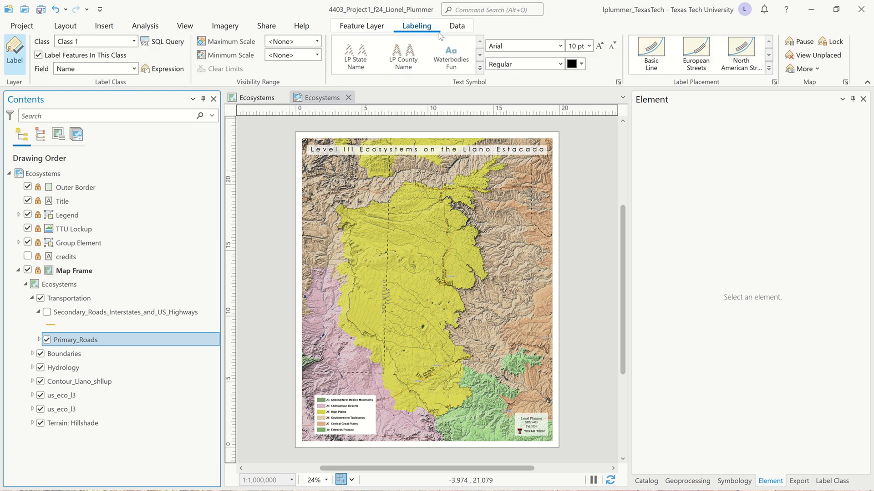
left_click(479, 68)
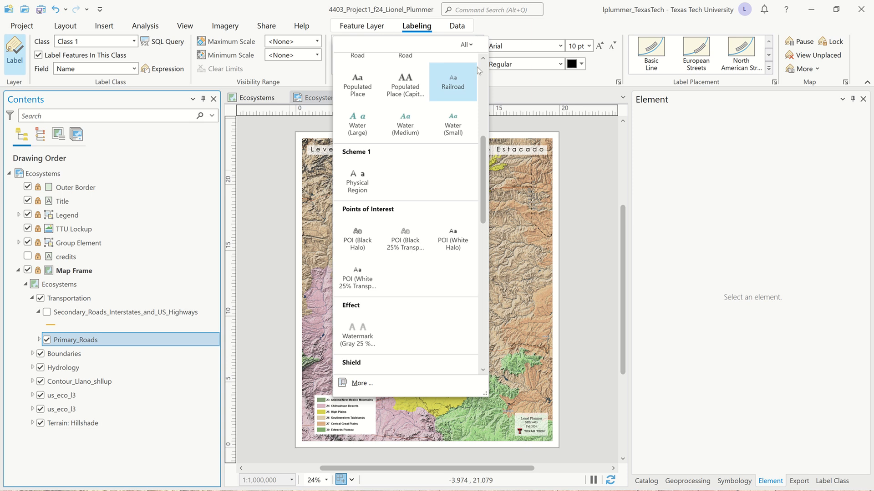
scroll(464, 201, "down", 3)
scroll(400, 263, "down", 2)
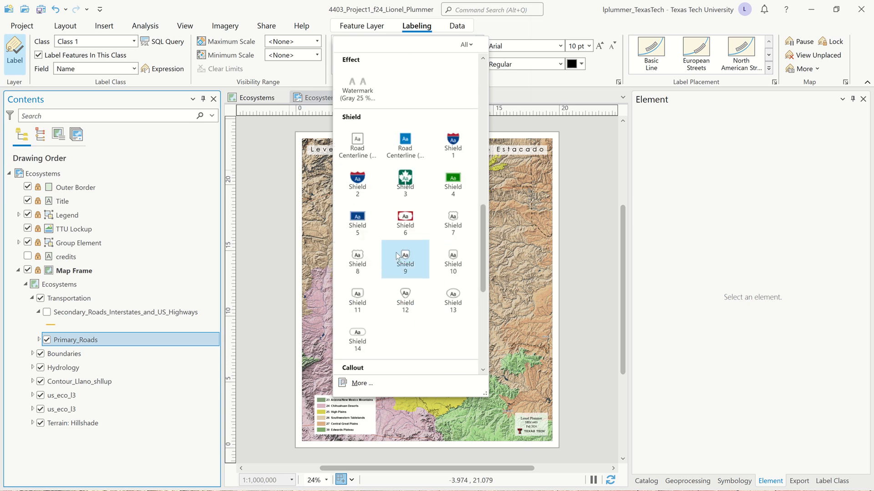
left_click(360, 182)
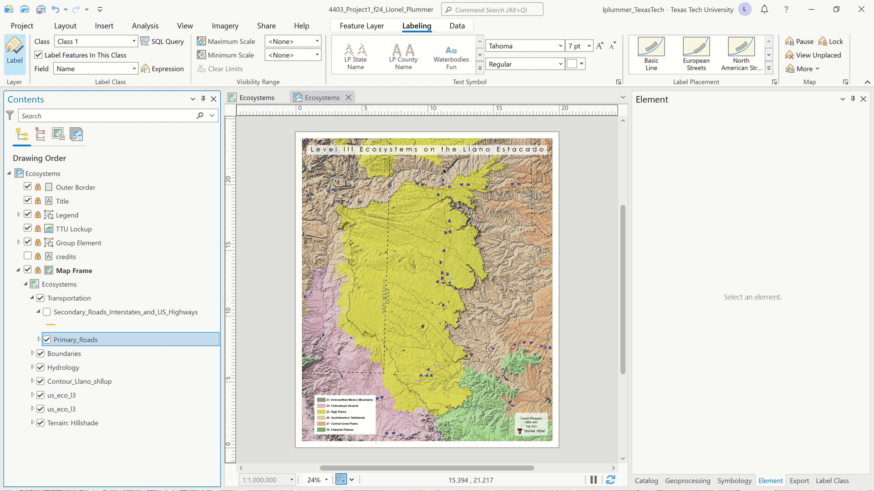
left_click(48, 341)
left_click(47, 298)
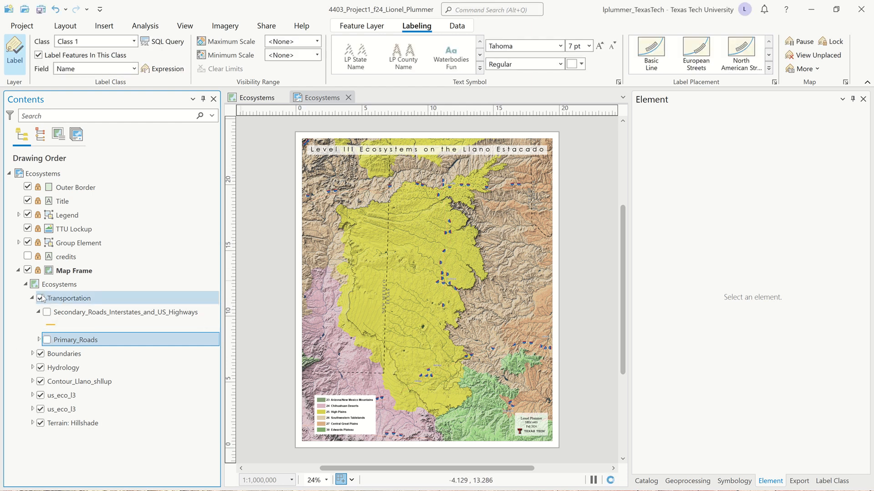
Step: Remove the Transportation group layer from the map
left_click(41, 299)
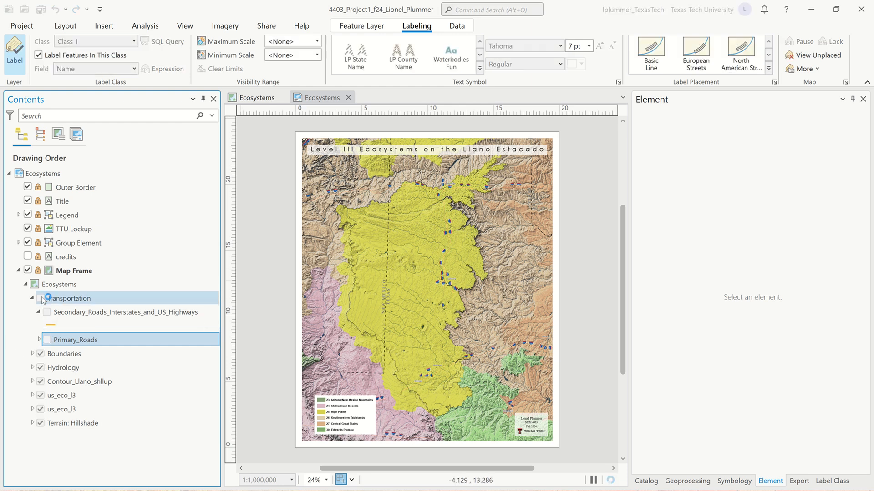
right_click(73, 299)
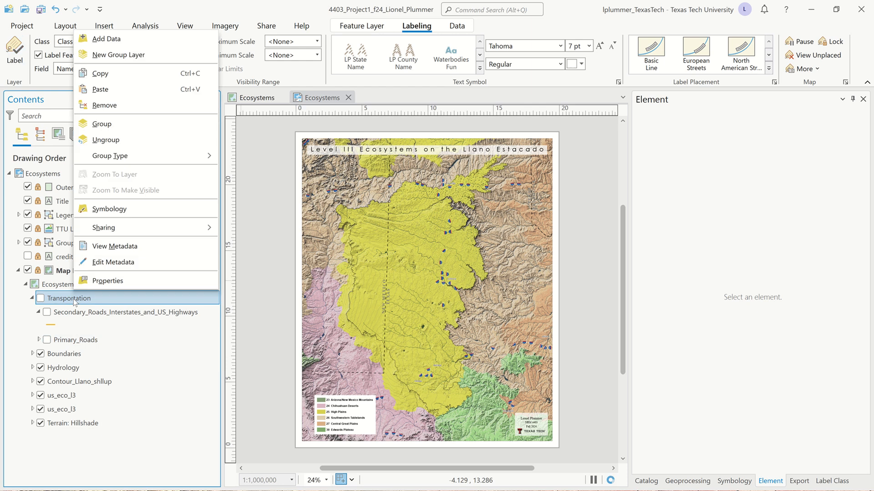
left_click(124, 107)
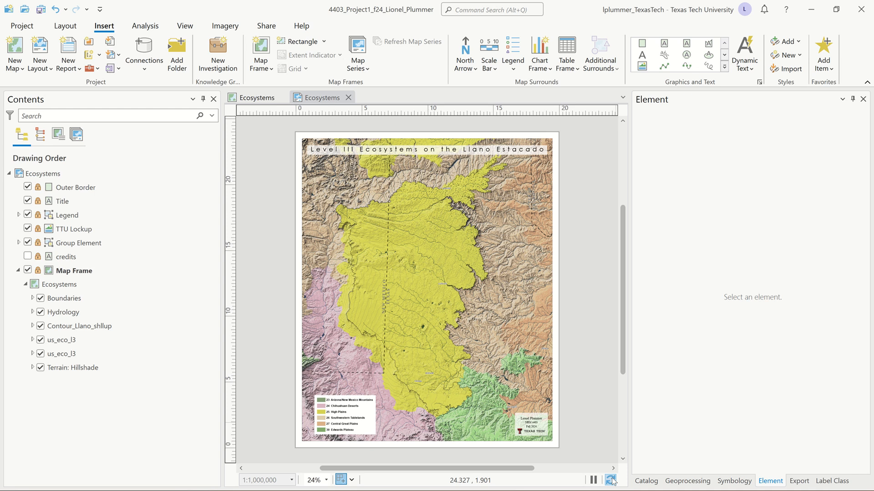
Step: Open the Export Layout pane and set the file type to PDF
left_click(266, 26)
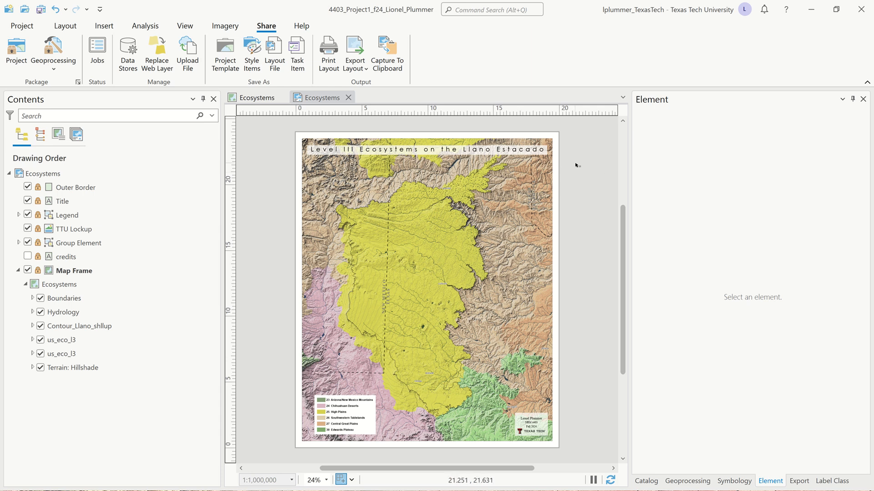
left_click(355, 52)
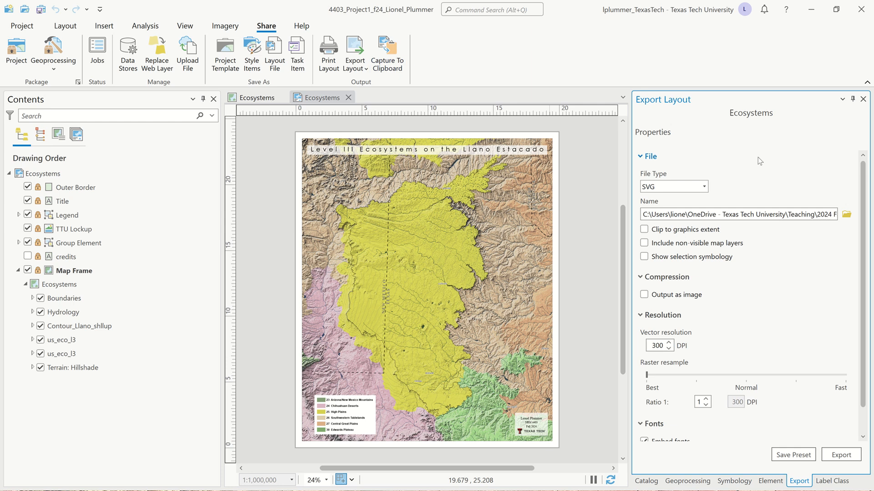
left_click(703, 187)
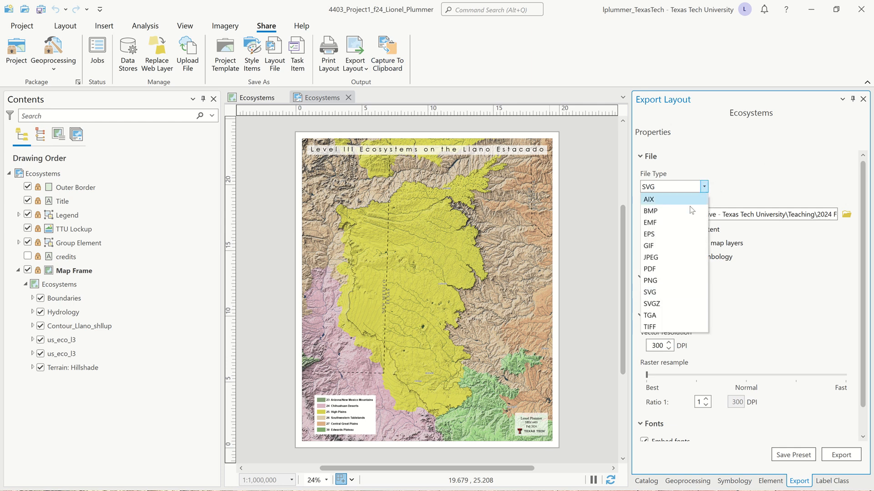
left_click(673, 273)
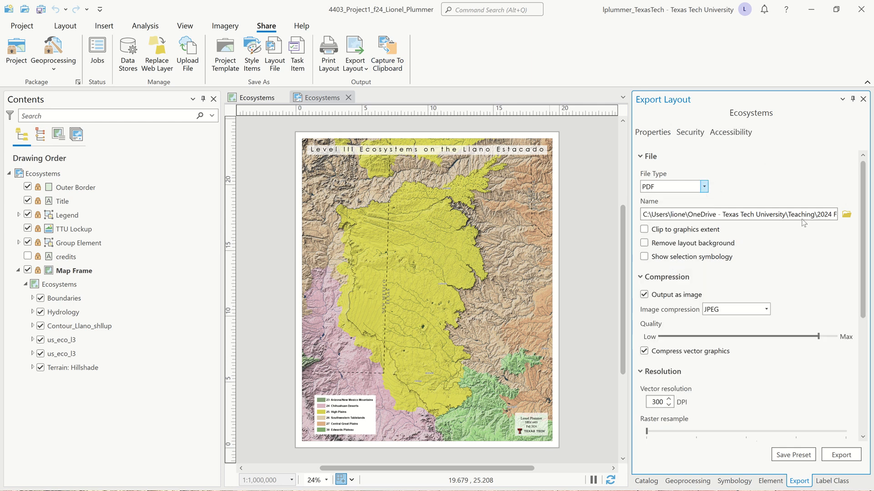
Step: Set the export location to the project's 10 Exports folder, keeping the name Ecosystems.pdf
left_click(847, 214)
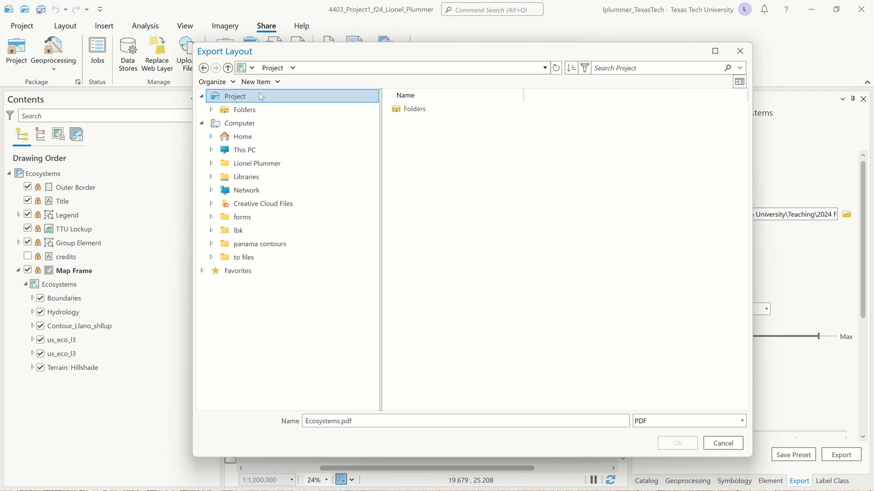
double_click(424, 112)
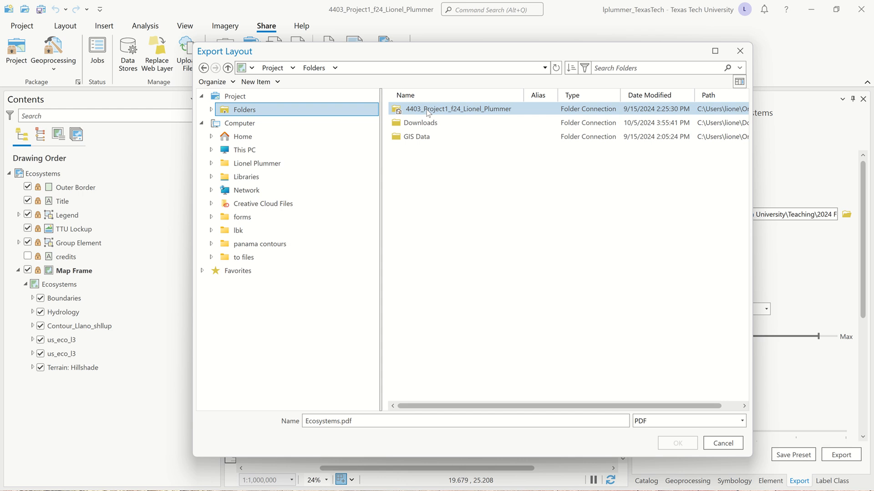
double_click(428, 111)
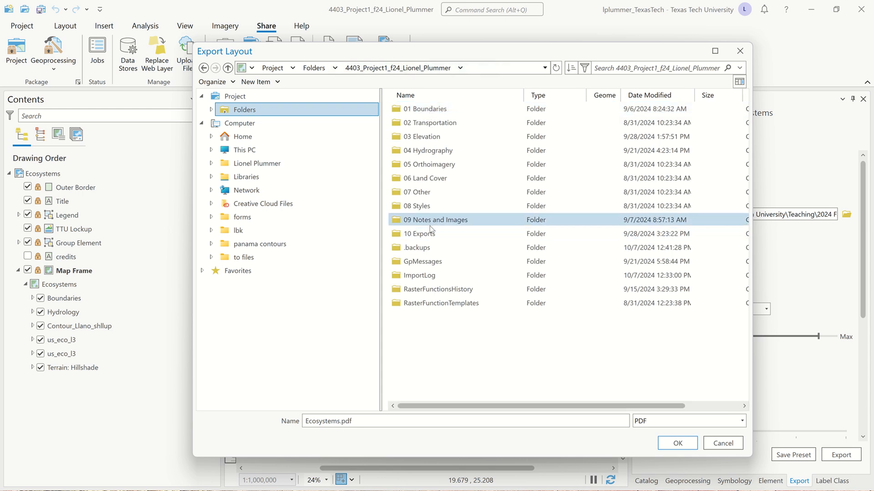
double_click(431, 233)
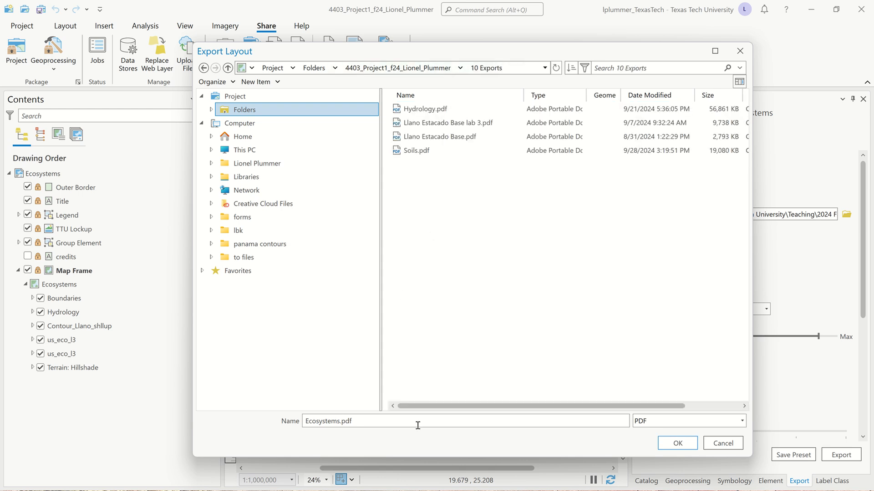
left_click(677, 444)
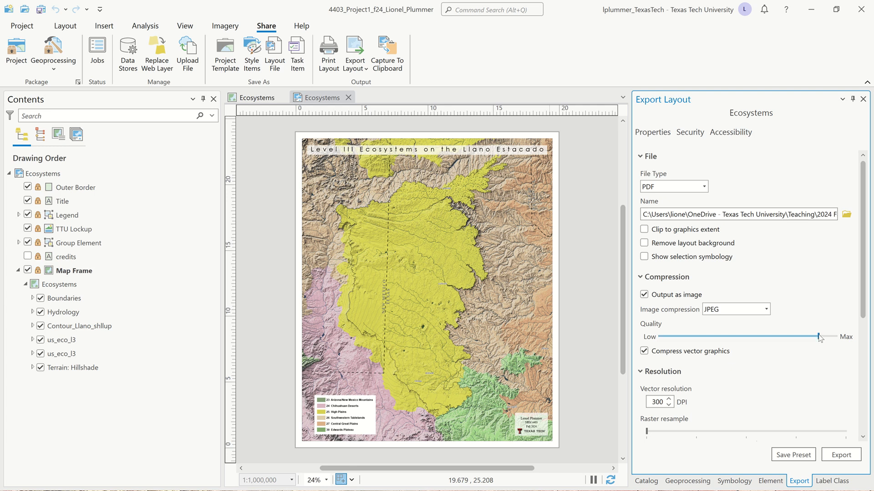
Step: Examine the export's resolution, raster resample ratio and PDF settings
scroll(774, 350, "down", 3)
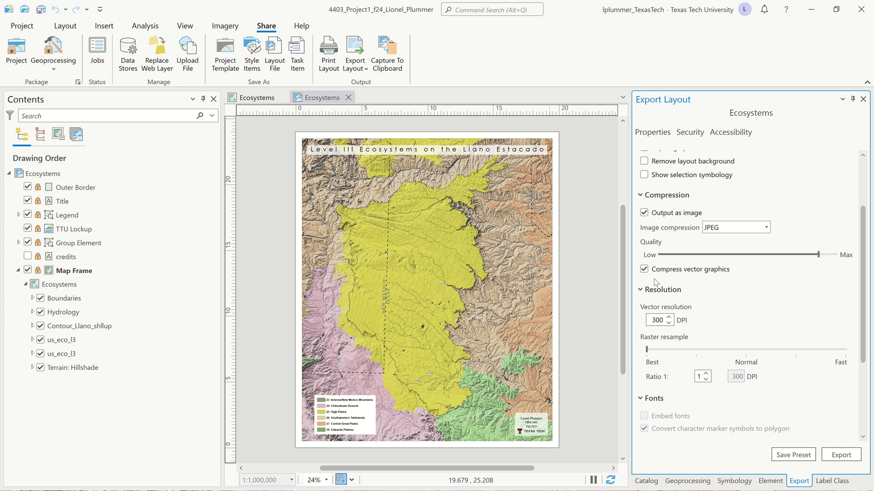
scroll(654, 280, "down", 3)
scroll(674, 324, "down", 1)
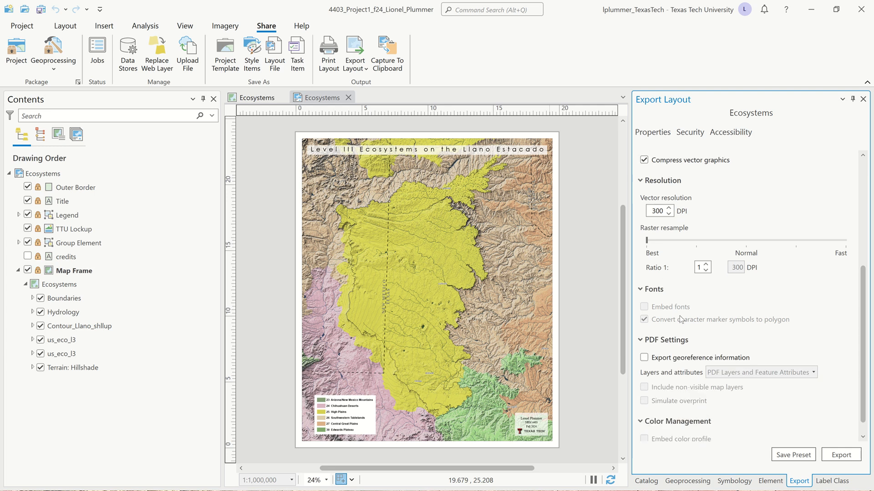
left_click(706, 269)
left_click(706, 264)
left_click(706, 265)
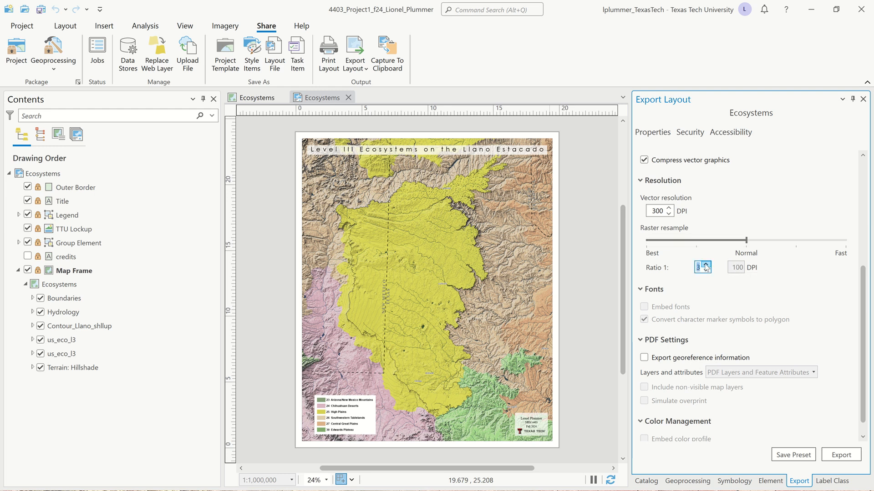
left_click(706, 271)
left_click(707, 270)
left_click(715, 290)
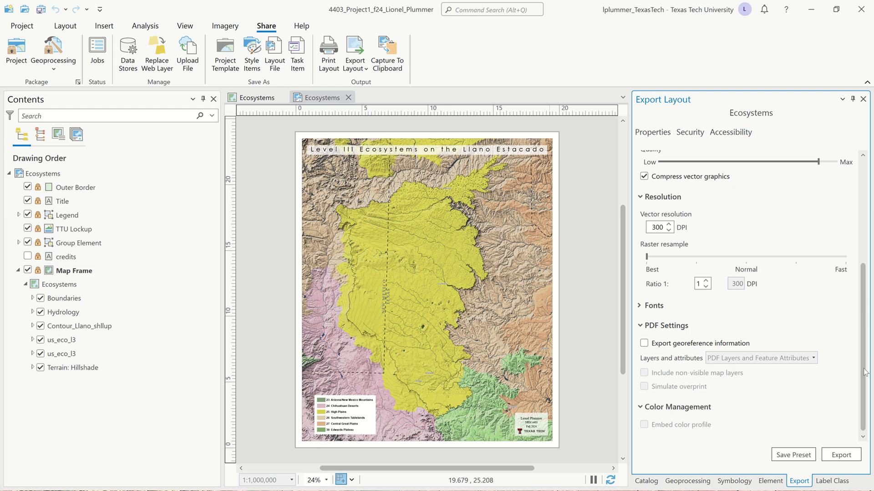
Step: Export the layout to the PDF file
left_click(841, 456)
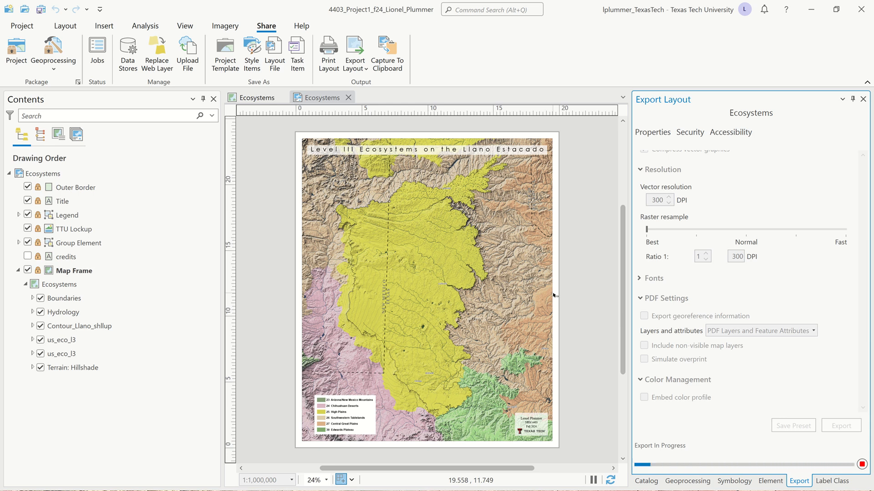
mouse_move(735, 1)
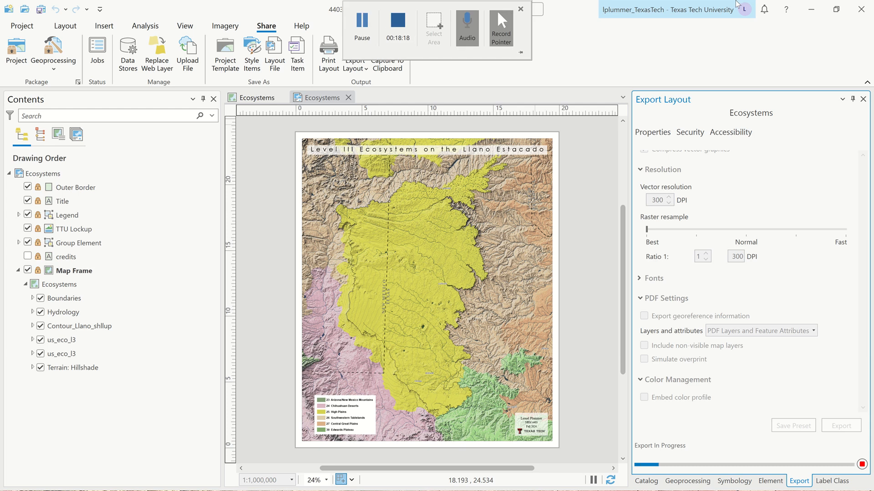